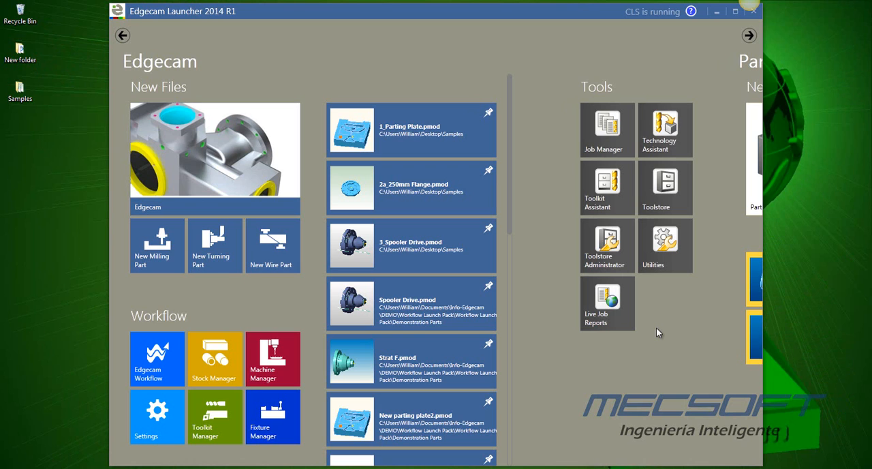
- Look through the launcher's sections, from Part Modeler and Strategy Manager to Editor and Code Wizard
{"action": "left_click", "coordinate": [749, 35]}
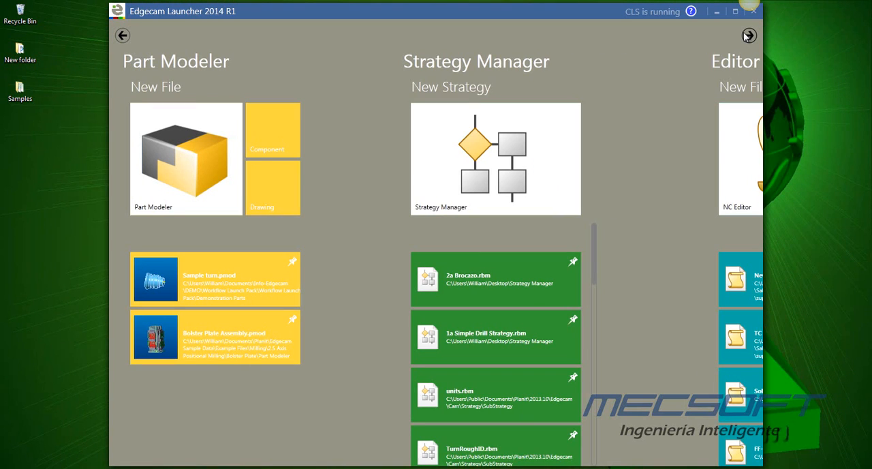
{"action": "left_click", "coordinate": [749, 35]}
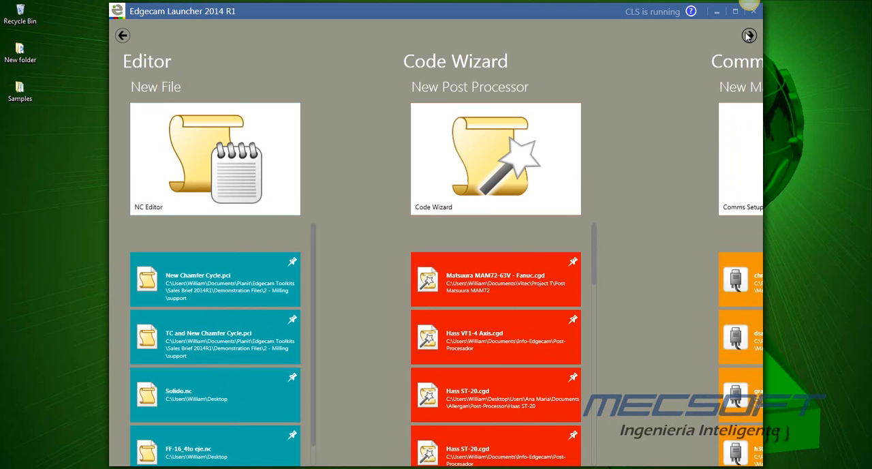
{"action": "left_click", "coordinate": [749, 36]}
{"action": "left_click", "coordinate": [749, 35]}
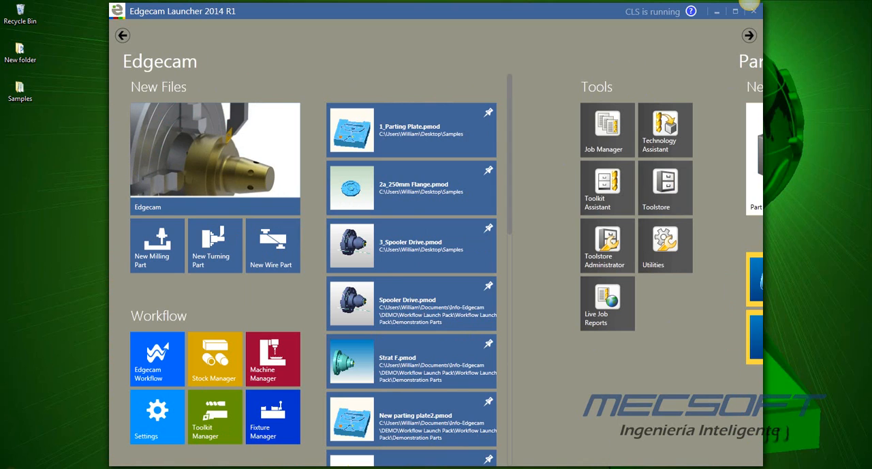
- Add Autodesk Inventor 2014 from the installed programs to the launcher's Tools group
{"action": "key", "text": "super"}
{"action": "left_click", "coordinate": [47, 432]}
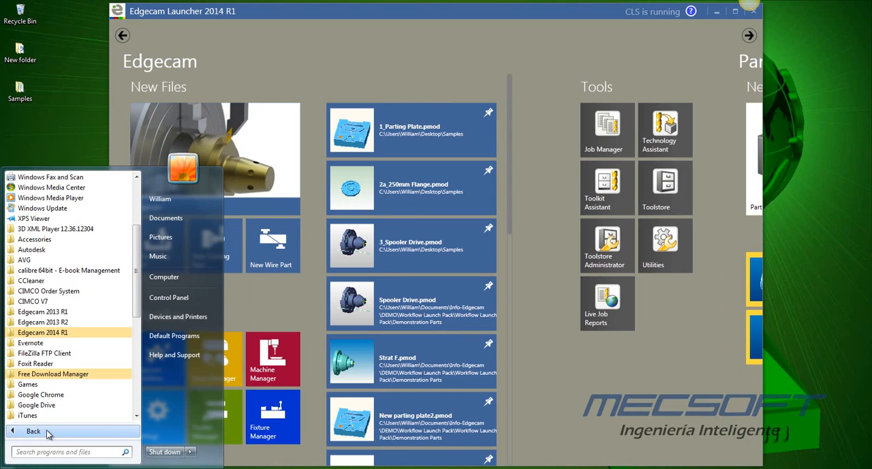
{"action": "left_click", "coordinate": [47, 433]}
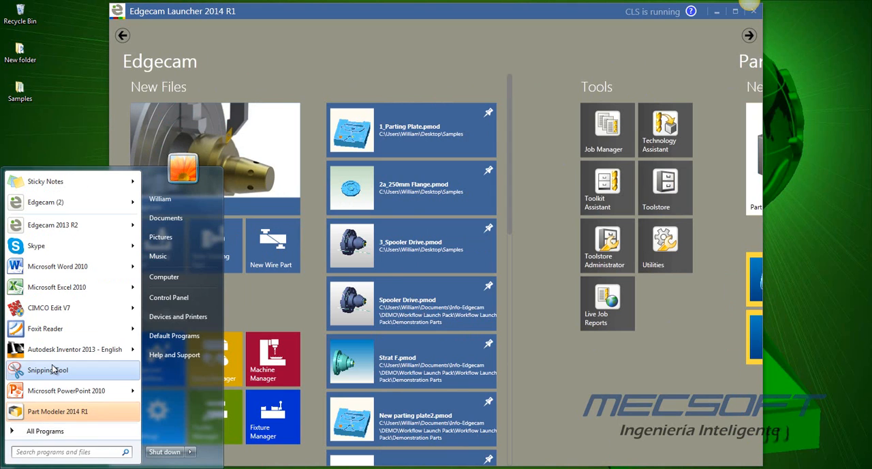
{"action": "left_click", "coordinate": [42, 432]}
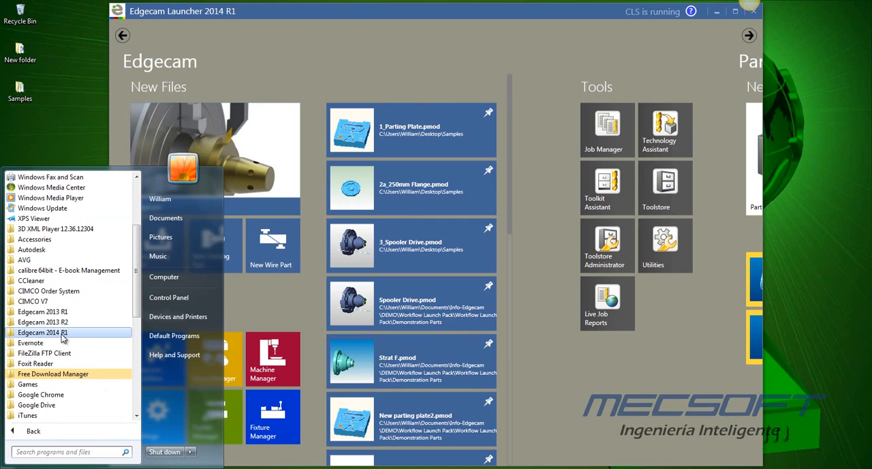
{"action": "left_click", "coordinate": [46, 250]}
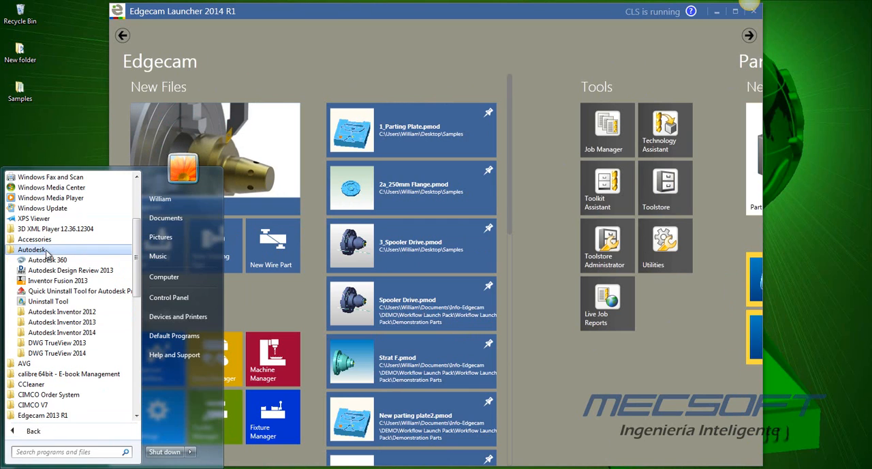
{"action": "left_click", "coordinate": [75, 333]}
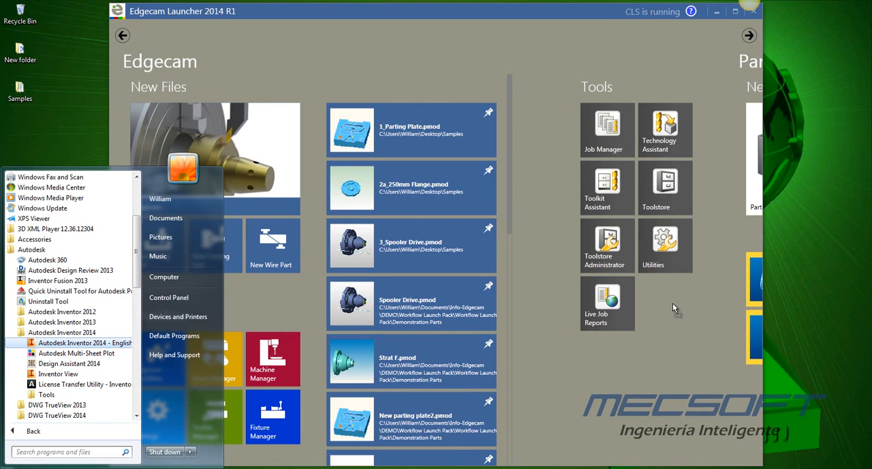
{"action": "left_click_drag", "start_coordinate": [673, 308], "coordinate": [673, 308]}
{"action": "left_click", "coordinate": [626, 380]}
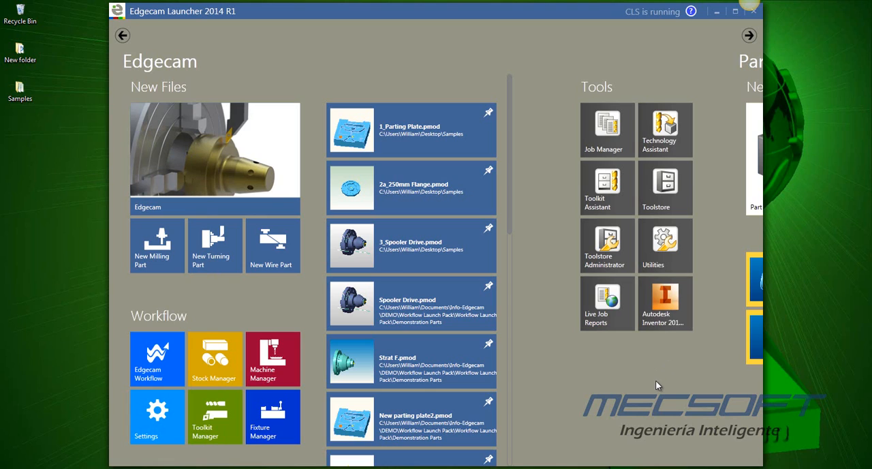
- Delete the Autodesk Inventor custom tool from the Tools group
{"action": "right_click", "coordinate": [670, 319]}
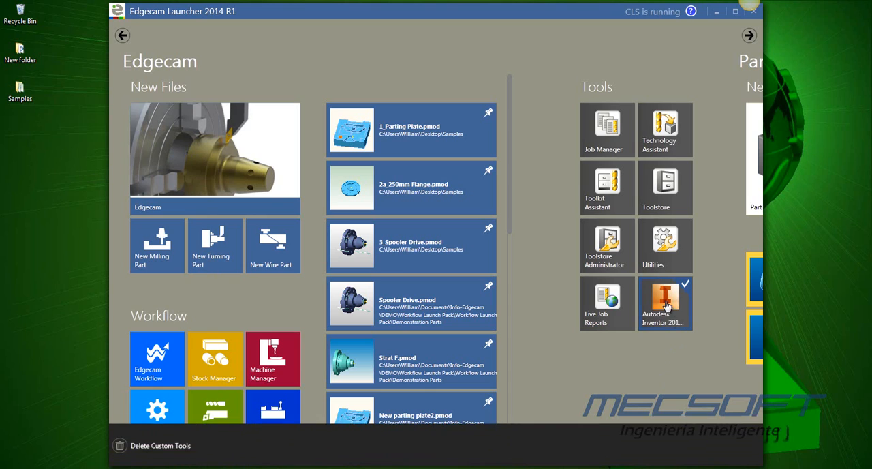
{"action": "left_click", "coordinate": [123, 444]}
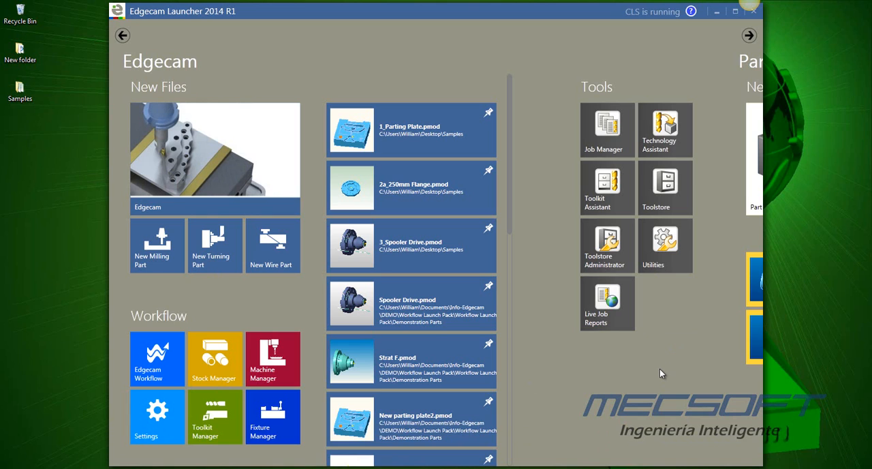
- Add CIMCO Edit V7 from the installed programs to the launcher's Tools group as a custom tool
{"action": "left_click", "coordinate": [19, 468]}
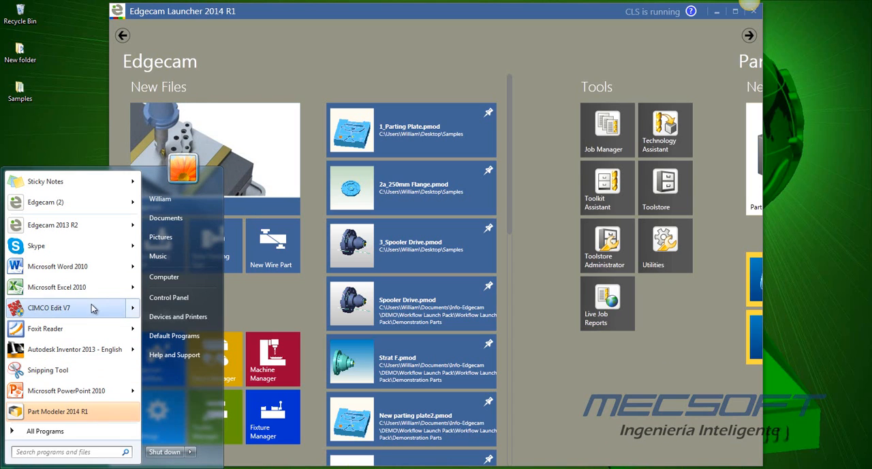
{"action": "left_click_drag", "start_coordinate": [60, 316], "coordinate": [709, 330]}
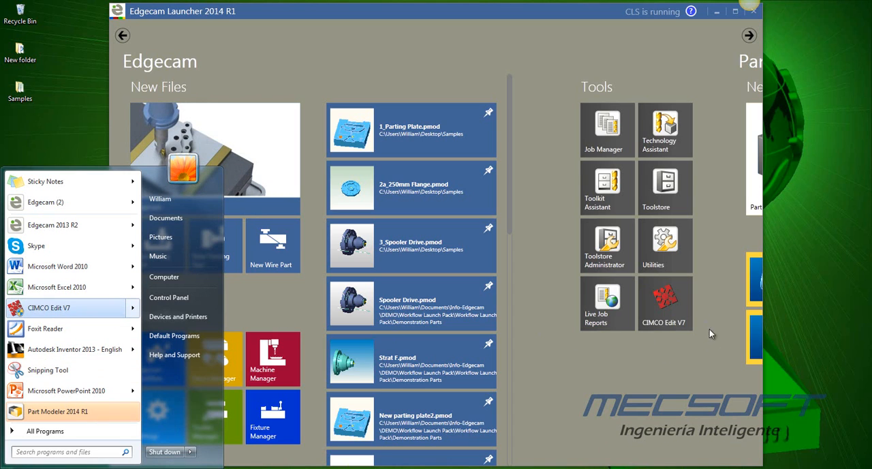
{"action": "left_click", "coordinate": [642, 377]}
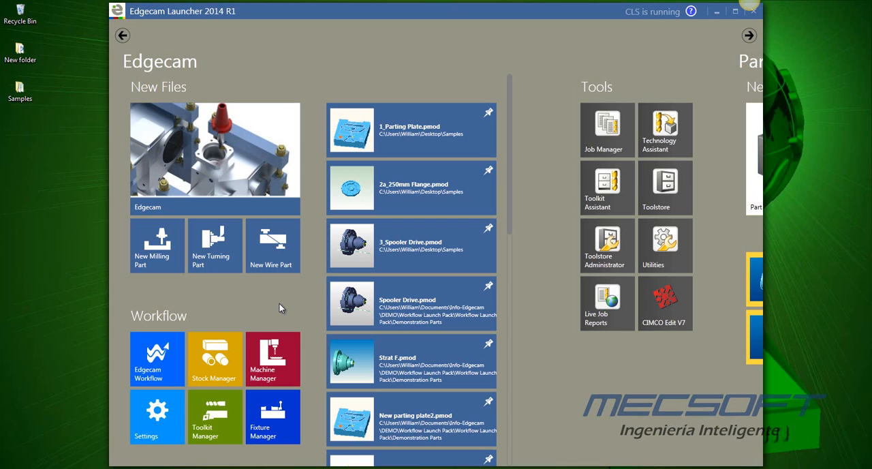
- Start Edgecam Workflow and open the solid model 1_Parting Plate.pmod from the Samples folder
{"action": "left_click", "coordinate": [160, 362]}
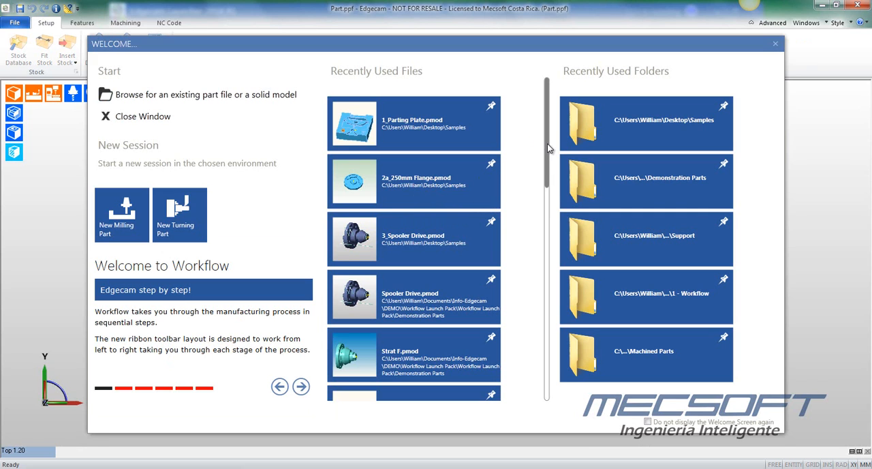
{"action": "left_click_drag", "start_coordinate": [549, 145], "coordinate": [549, 121]}
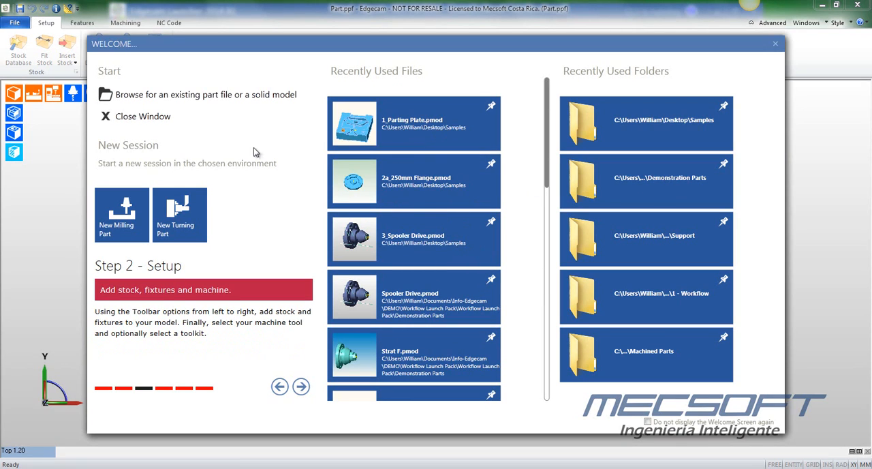
{"action": "left_click", "coordinate": [203, 95]}
{"action": "left_click", "coordinate": [341, 172]}
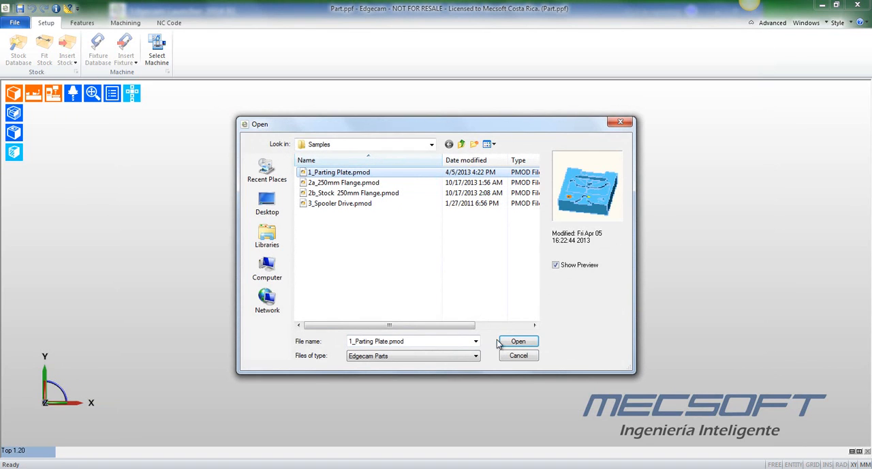
{"action": "left_click", "coordinate": [518, 342]}
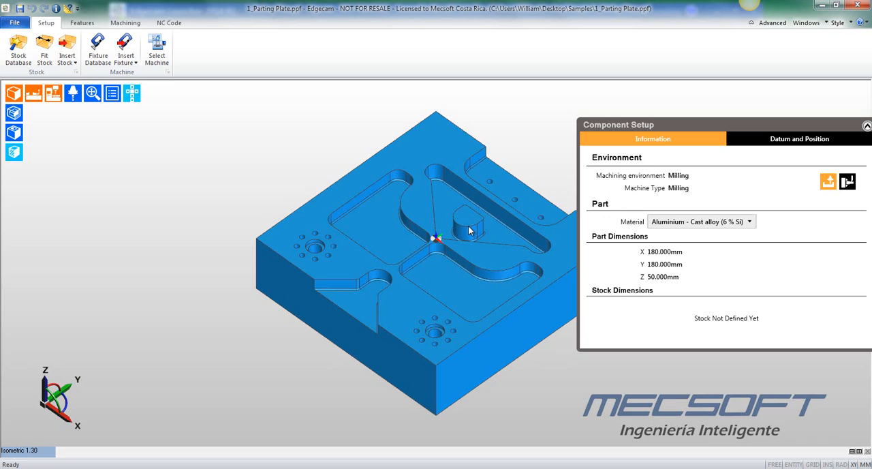
- Examine the materials available for the part in the component setup
{"action": "middle_click_drag", "start_coordinate": [468, 230], "coordinate": [397, 221]}
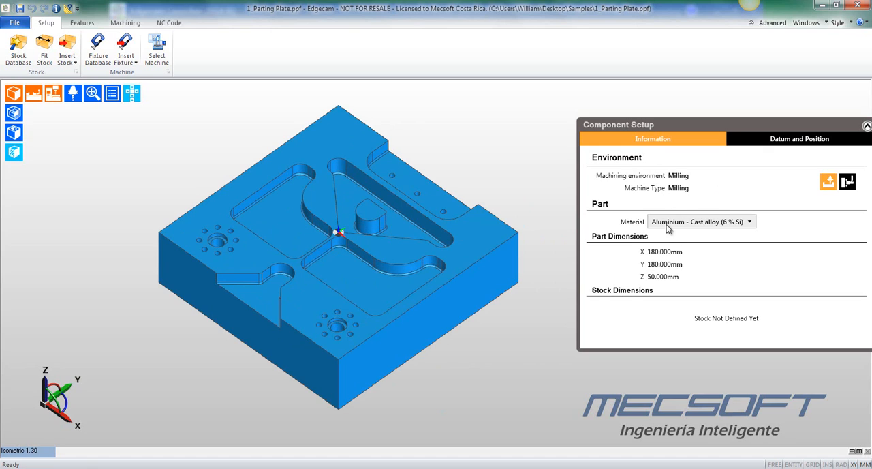
{"action": "left_click", "coordinate": [753, 223]}
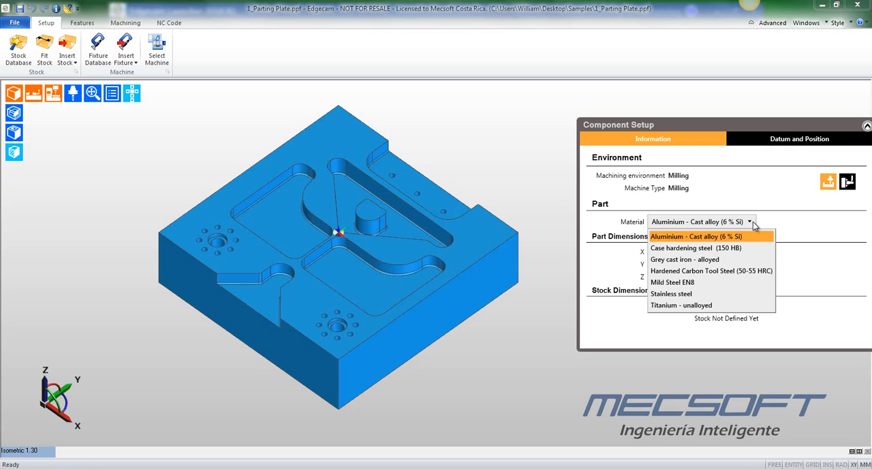
{"action": "left_click", "coordinate": [754, 225]}
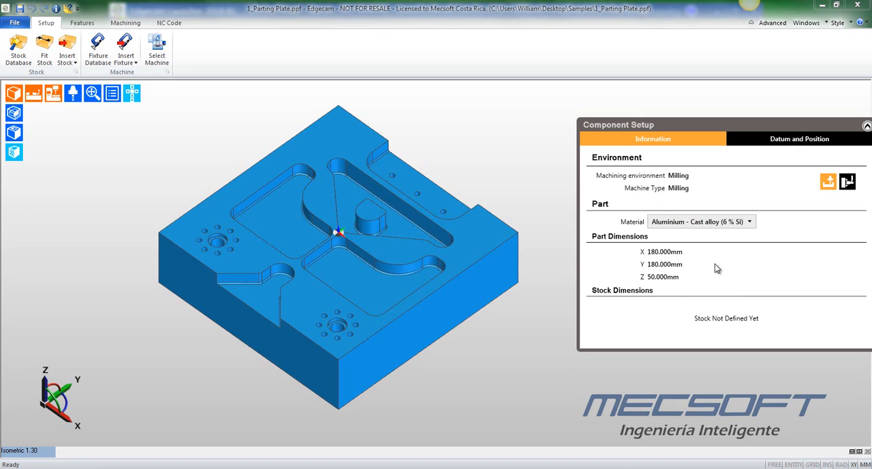
- Try the part's XY datum at the back corner of the plate, and return it to the centre
{"action": "left_click", "coordinate": [774, 145]}
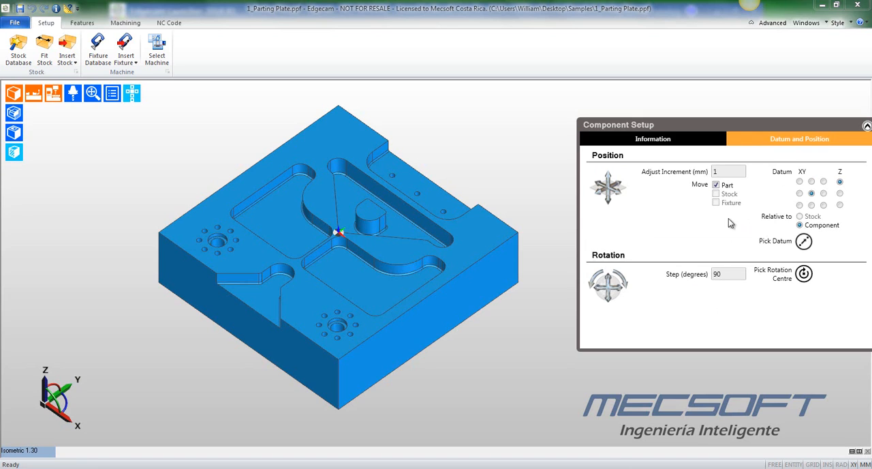
{"action": "left_click", "coordinate": [811, 182]}
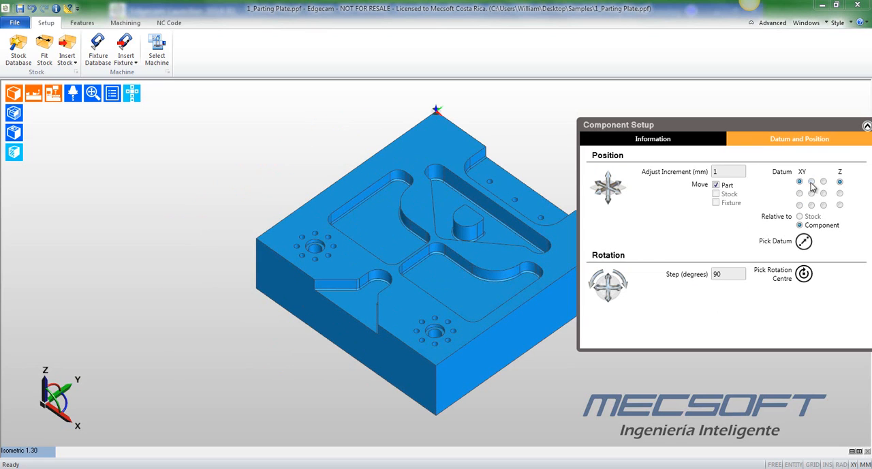
{"action": "left_click", "coordinate": [812, 193]}
- Rotate the plate counter-clockwise through a full turn in four 90-degree steps
{"action": "left_click", "coordinate": [597, 282]}
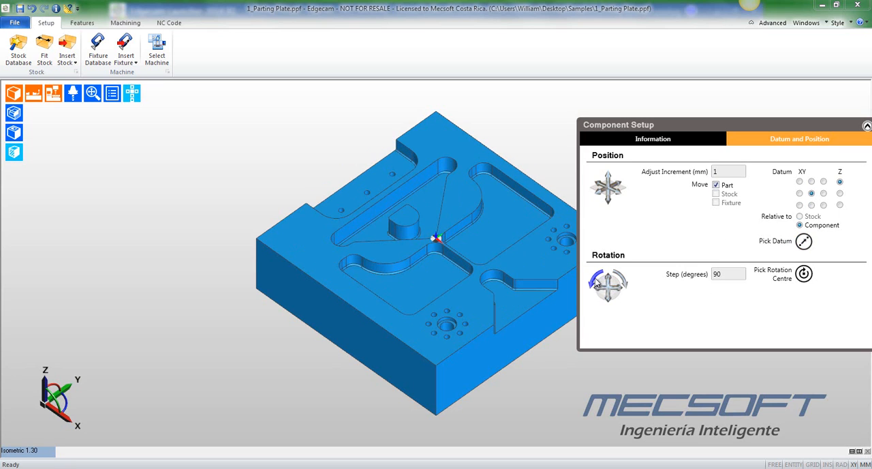
{"action": "left_click", "coordinate": [597, 282]}
{"action": "left_click", "coordinate": [598, 282]}
{"action": "left_click", "coordinate": [595, 284]}
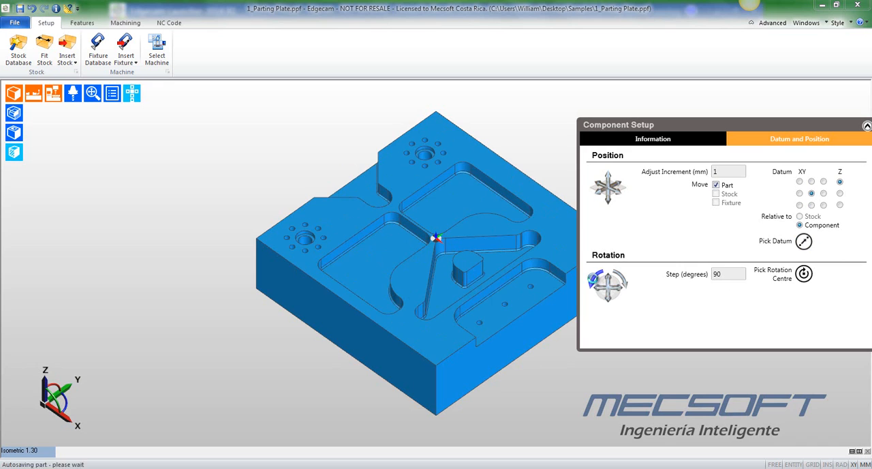
- Set the rotation step to 33 degrees and try rotating the plate counter-clockwise with it
{"action": "left_click_drag", "start_coordinate": [725, 275], "coordinate": [680, 279]}
{"action": "type", "text": "33"}
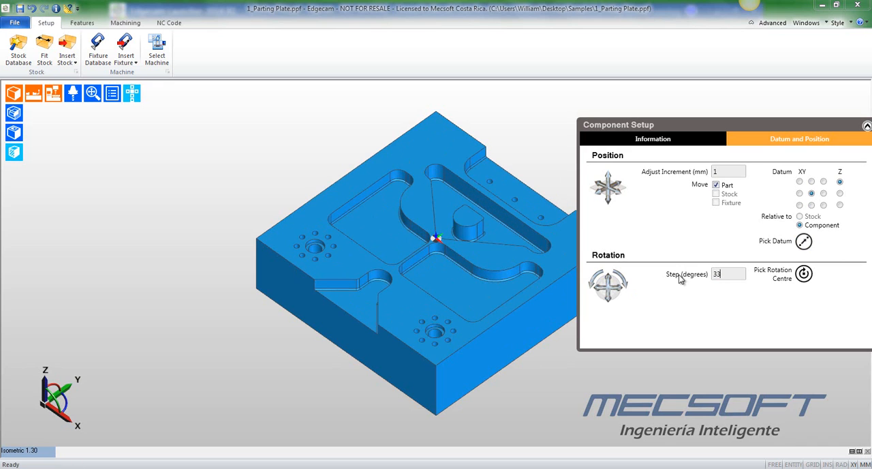
{"action": "left_click", "coordinate": [597, 282]}
{"action": "left_click", "coordinate": [597, 282]}
{"action": "left_click_drag", "start_coordinate": [727, 275], "coordinate": [666, 287]}
{"action": "middle_click_drag", "start_coordinate": [242, 154], "coordinate": [183, 145]}
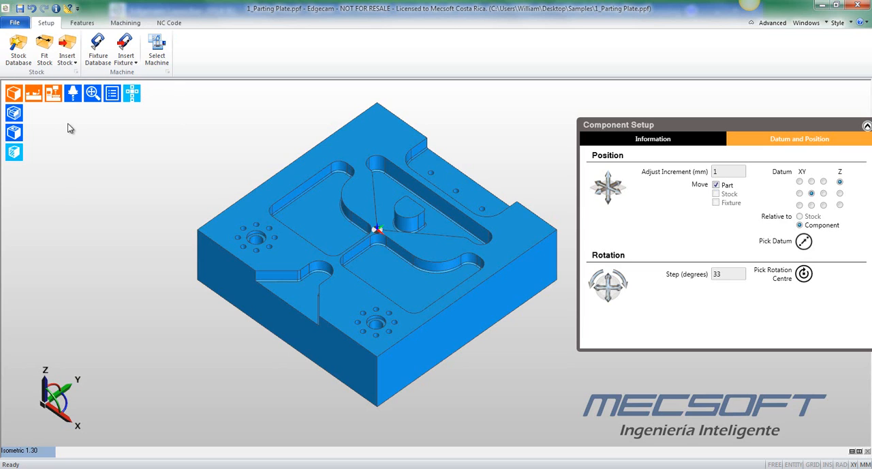
- Open the stock database and preview the valid blocks around the plate, from Big Block to Block 8.5x8.5x2.75, plus the nominal Block 10x8x2
{"action": "left_click", "coordinate": [19, 46]}
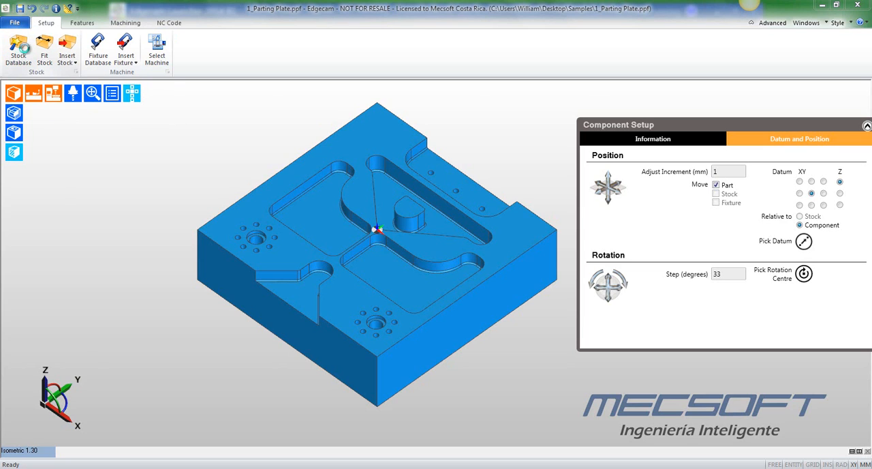
{"action": "middle_click_drag", "start_coordinate": [382, 191], "coordinate": [244, 208]}
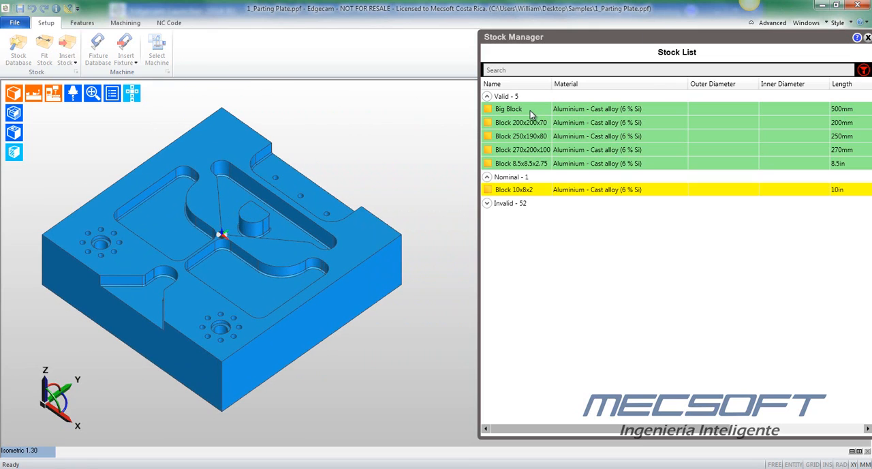
{"action": "left_click_drag", "start_coordinate": [709, 39], "coordinate": [670, 36]}
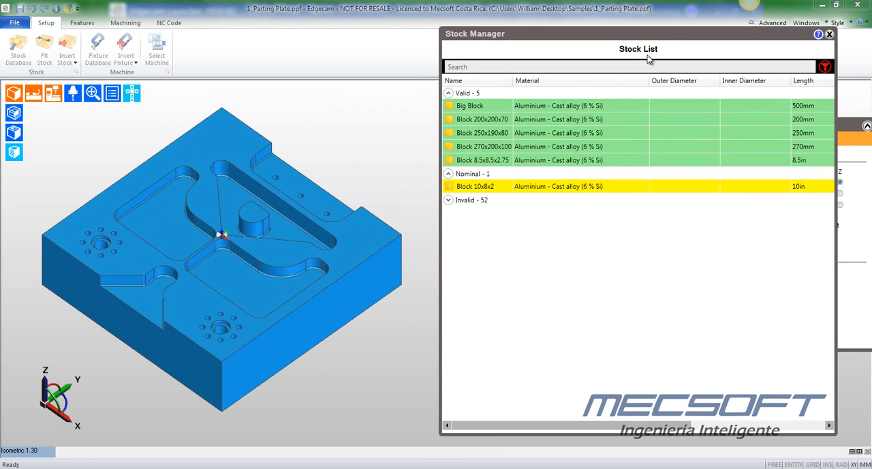
{"action": "left_click", "coordinate": [489, 105]}
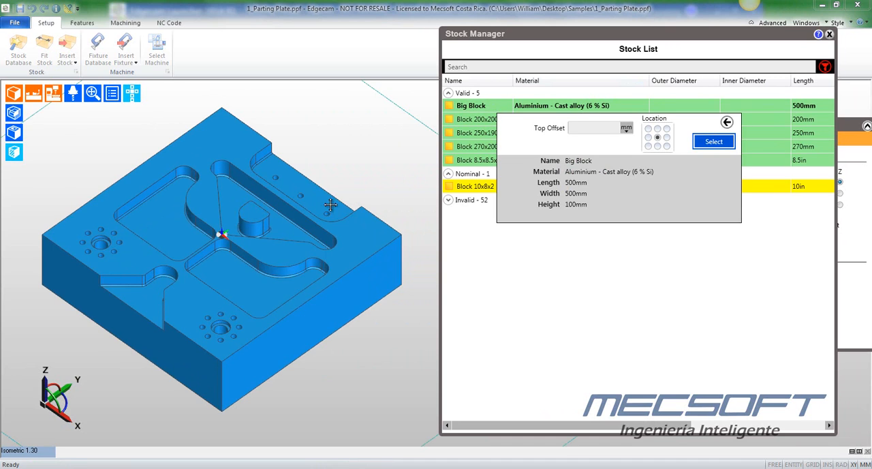
{"action": "left_click", "coordinate": [472, 120]}
{"action": "left_click", "coordinate": [474, 134]}
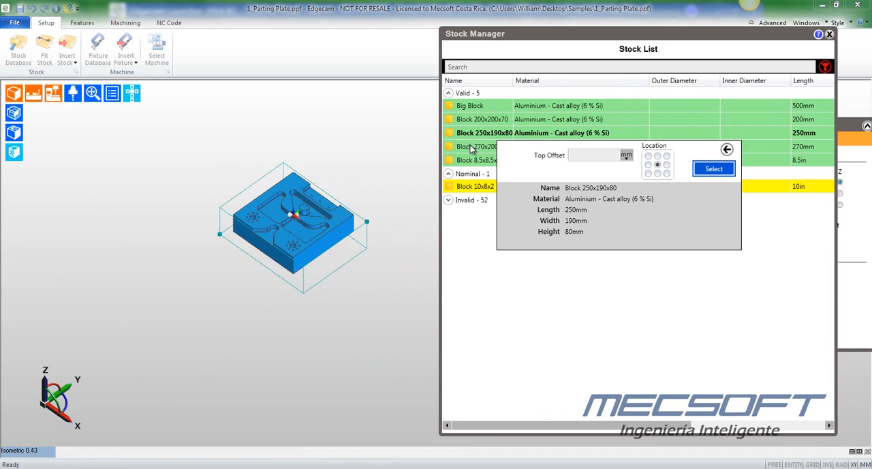
{"action": "left_click", "coordinate": [469, 151]}
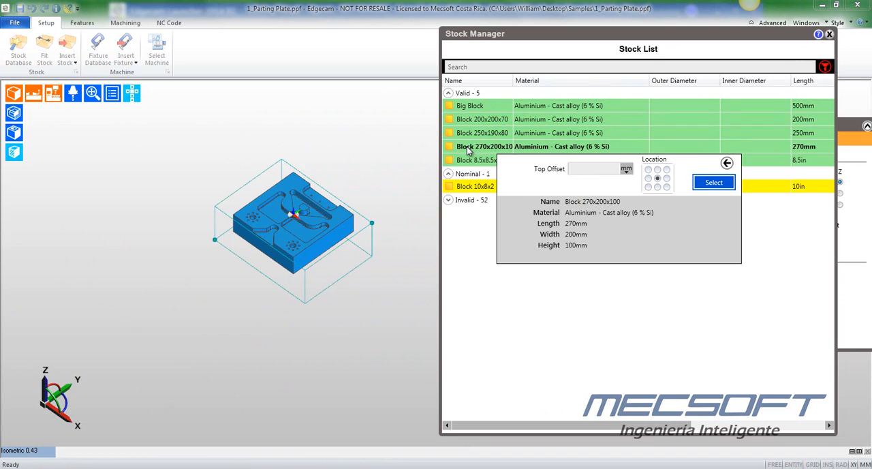
{"action": "left_click", "coordinate": [475, 165]}
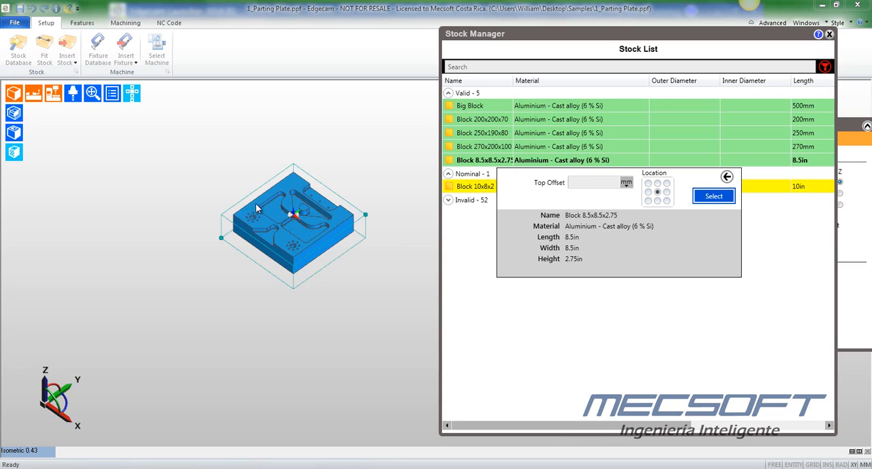
{"action": "left_click", "coordinate": [478, 187]}
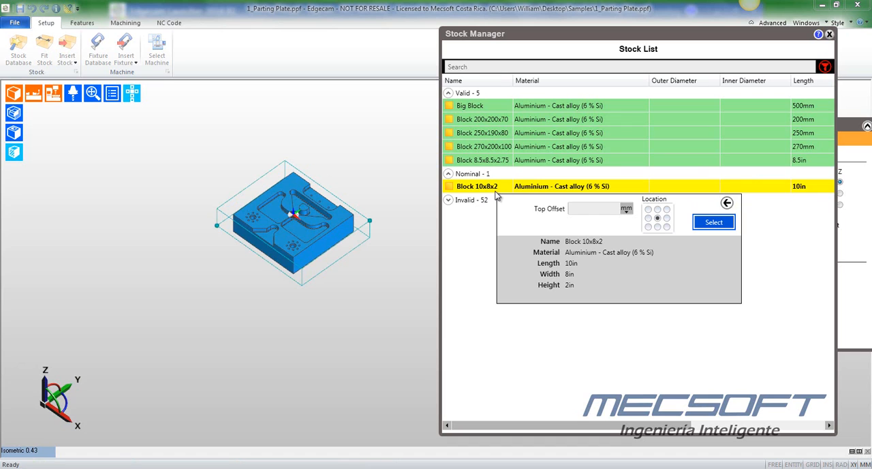
- Look through the invalid stock group, preview Big Block and Block 200x200x70 around the plate, and close the stock database
{"action": "left_click", "coordinate": [447, 200]}
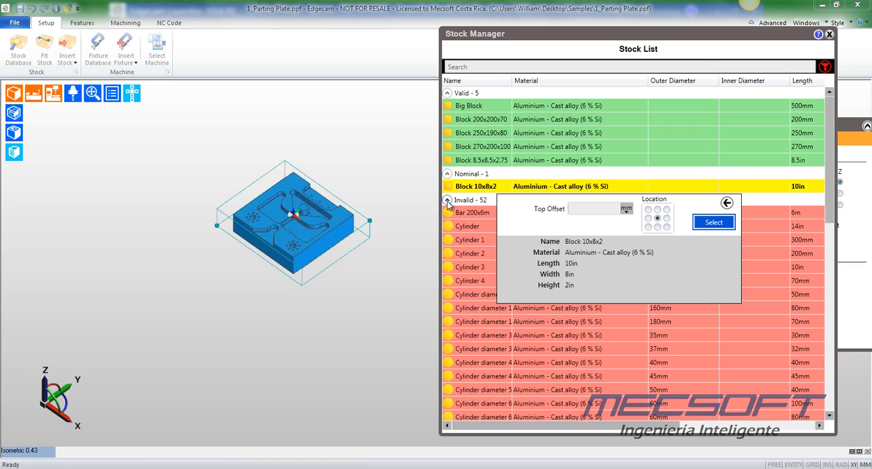
{"action": "left_click", "coordinate": [448, 201]}
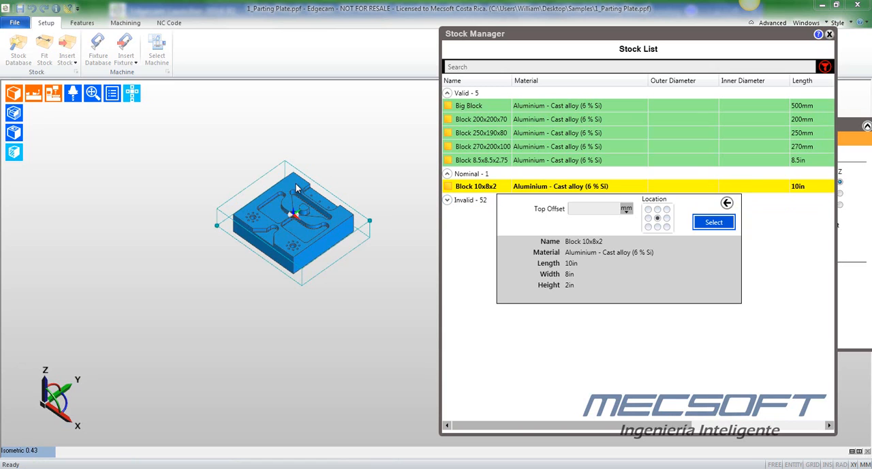
{"action": "left_click", "coordinate": [473, 107]}
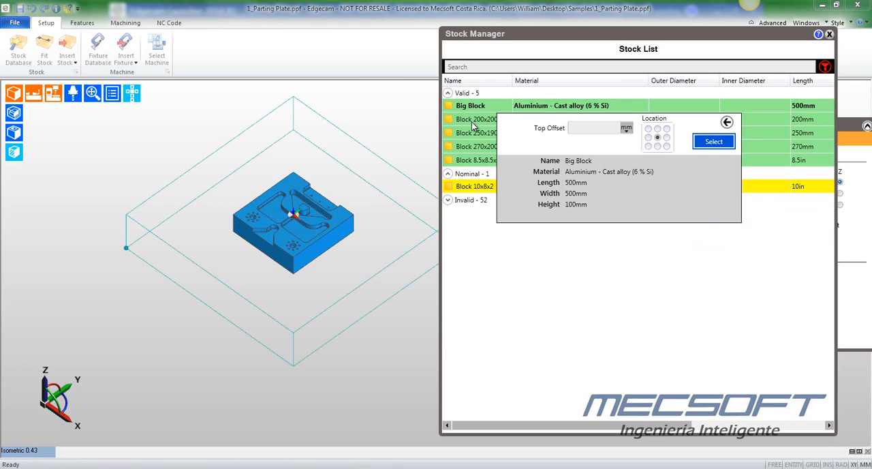
{"action": "left_click", "coordinate": [475, 121]}
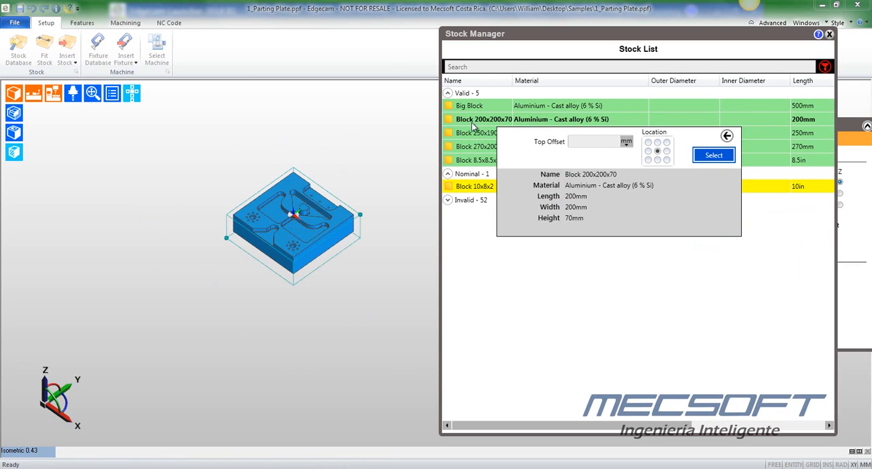
{"action": "left_click", "coordinate": [829, 34]}
- Start fitting a box stock to the plate with left, right, front and back side offsets of 2 mm
{"action": "left_click", "coordinate": [44, 49]}
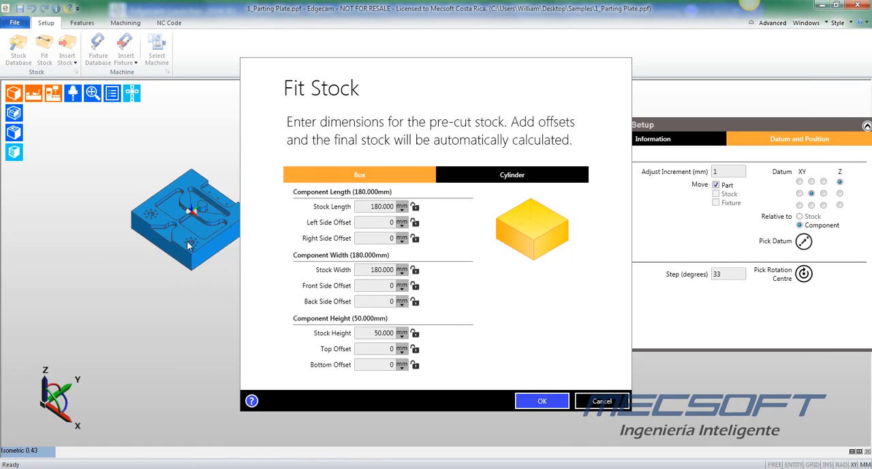
{"action": "left_click_drag", "start_coordinate": [513, 79], "coordinate": [631, 55]}
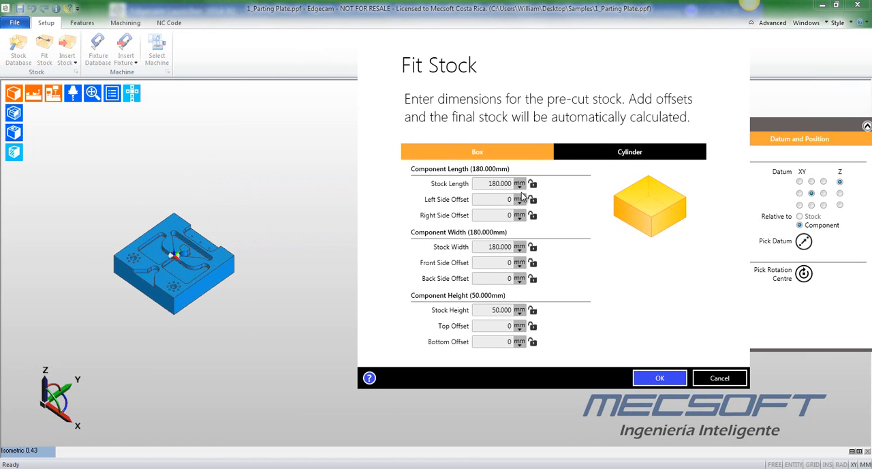
{"action": "double_click", "coordinate": [505, 199]}
{"action": "type", "text": "2"}
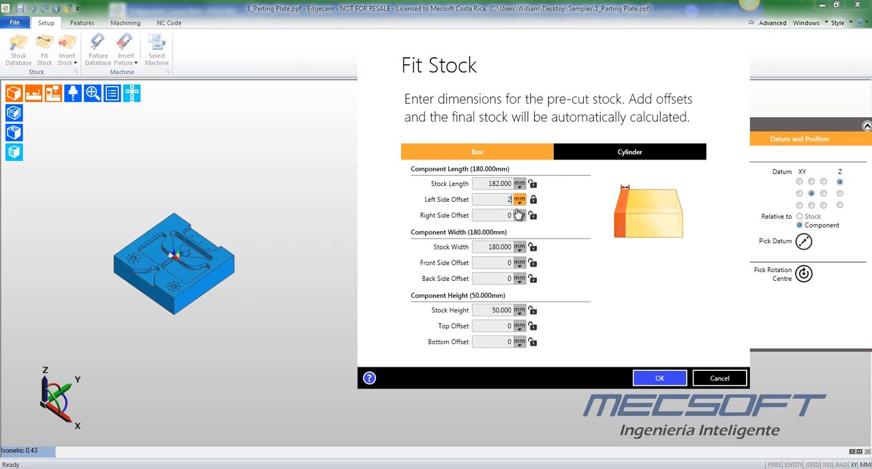
{"action": "left_click_drag", "start_coordinate": [505, 215], "coordinate": [522, 215]}
{"action": "type", "text": "2"}
{"action": "left_click_drag", "start_coordinate": [505, 264], "coordinate": [554, 278]}
{"action": "type", "text": "22"}
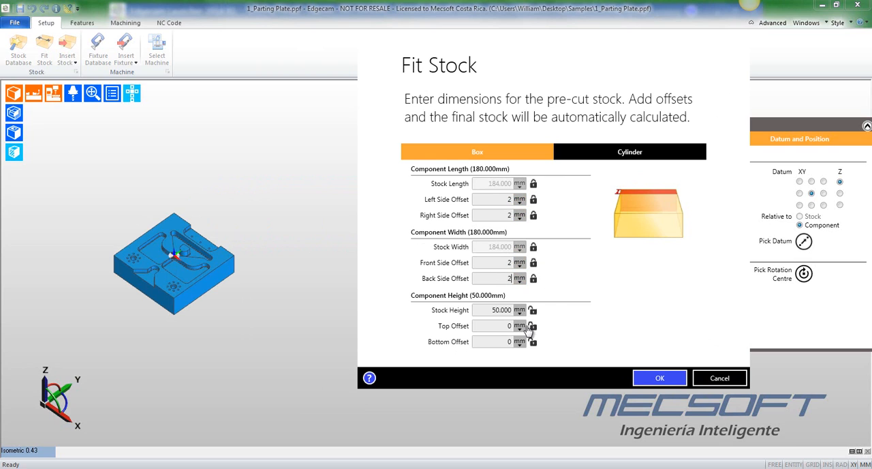
{"action": "type", "text": "1"}
- Set the stock's top offset to 1 mm and bottom offset to 25 mm, and create the fitted stock
{"action": "left_click_drag", "start_coordinate": [498, 342], "coordinate": [549, 346]}
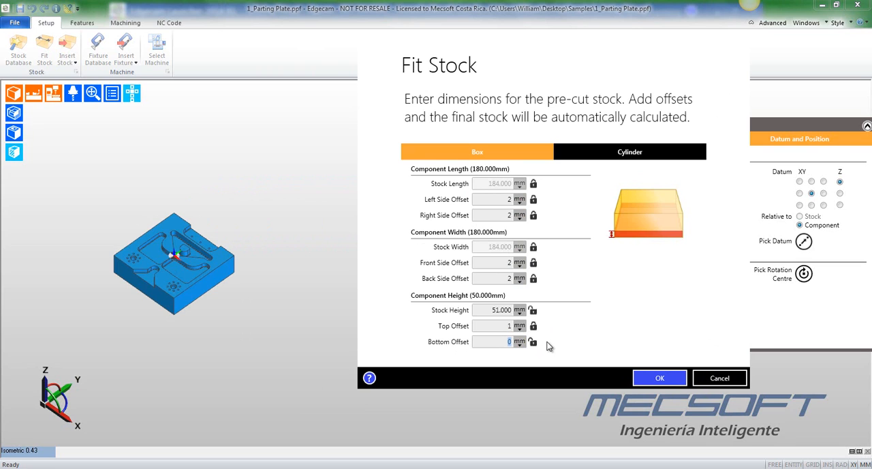
{"action": "type", "text": "25"}
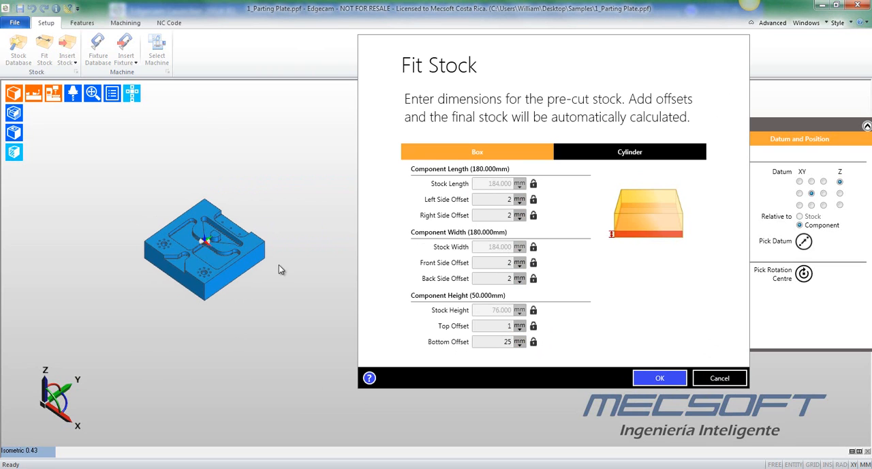
{"action": "left_click", "coordinate": [661, 379]}
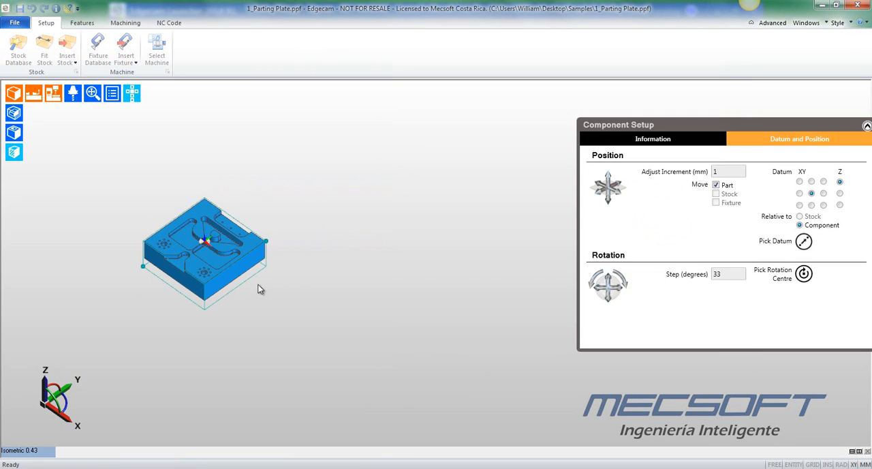
- Examine the fitted stock box around the parting plate from several angles
{"action": "middle_click_drag", "start_coordinate": [366, 293], "coordinate": [304, 308]}
{"action": "scroll", "coordinate": [325, 289], "scroll_direction": "up", "scroll_amount": 6}
{"action": "scroll", "coordinate": [330, 256], "scroll_direction": "down", "scroll_amount": 2}
{"action": "middle_click_drag", "start_coordinate": [329, 255], "coordinate": [289, 244]}
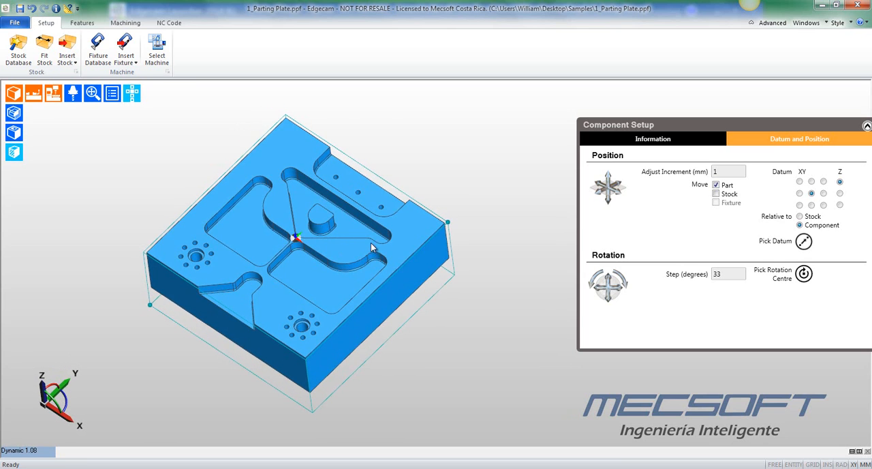
{"action": "middle_click_drag", "start_coordinate": [371, 242], "coordinate": [351, 205]}
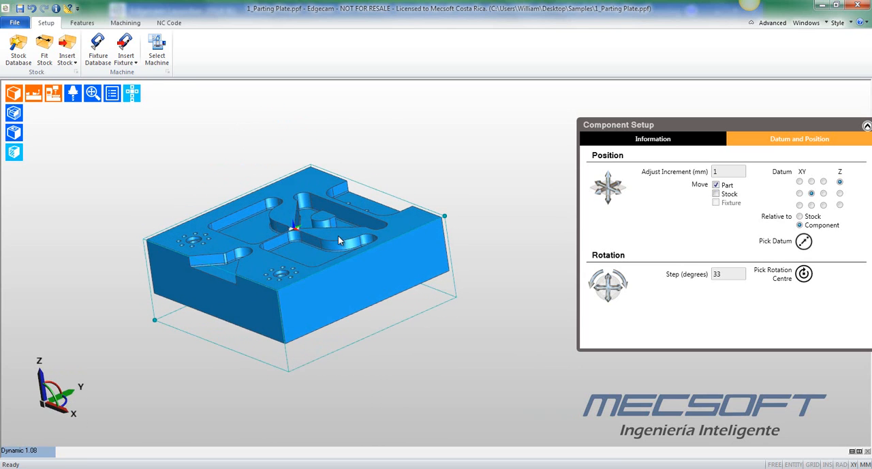
{"action": "middle_click_drag", "start_coordinate": [338, 235], "coordinate": [261, 194]}
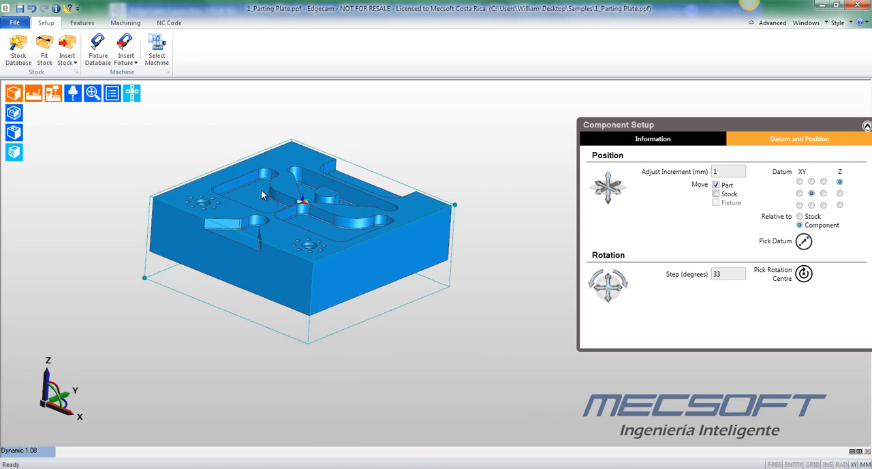
- Open the fixture database and examine the valid vices offered for the plate and its stock
{"action": "left_click", "coordinate": [99, 57]}
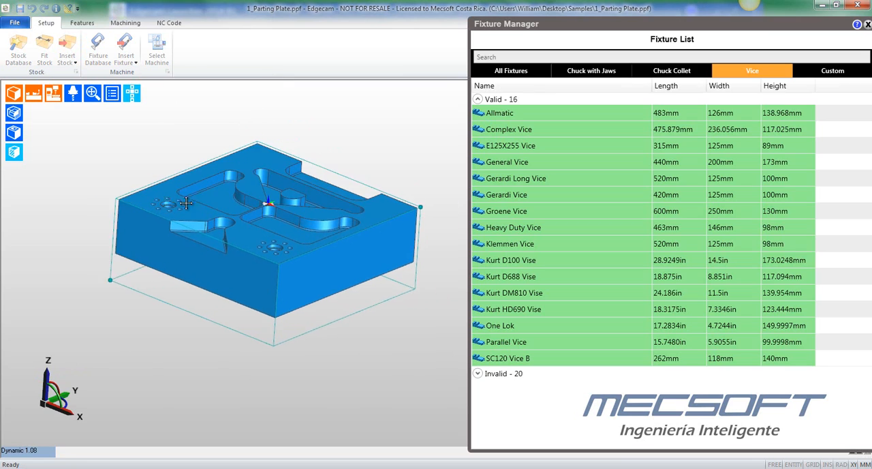
{"action": "middle_click_drag", "start_coordinate": [272, 209], "coordinate": [249, 228]}
{"action": "middle_click_drag", "start_coordinate": [381, 190], "coordinate": [160, 173]}
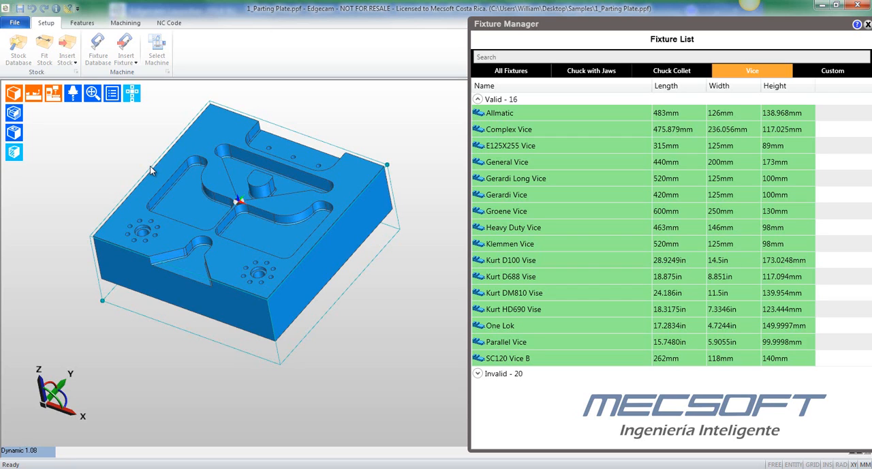
{"action": "middle_click_drag", "start_coordinate": [118, 166], "coordinate": [130, 151]}
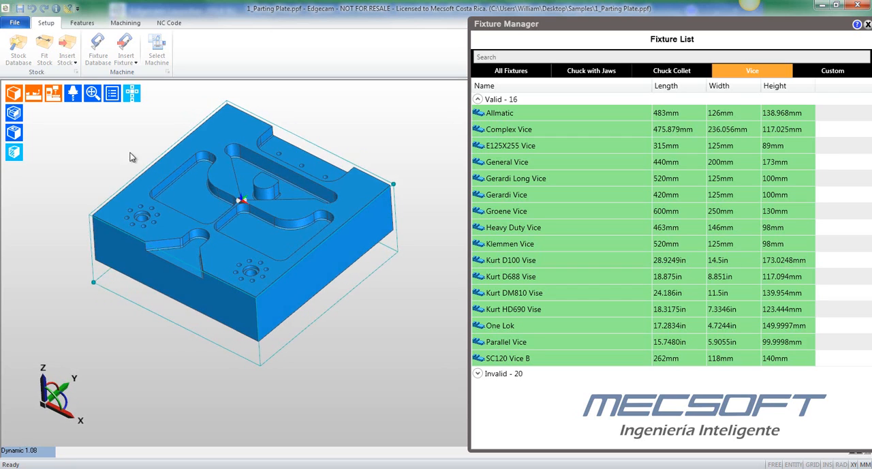
{"action": "left_click", "coordinate": [478, 99]}
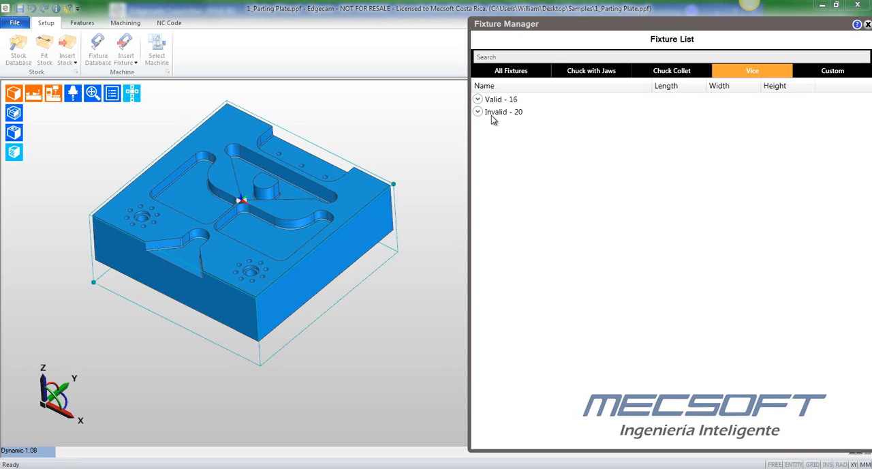
{"action": "left_click", "coordinate": [478, 100]}
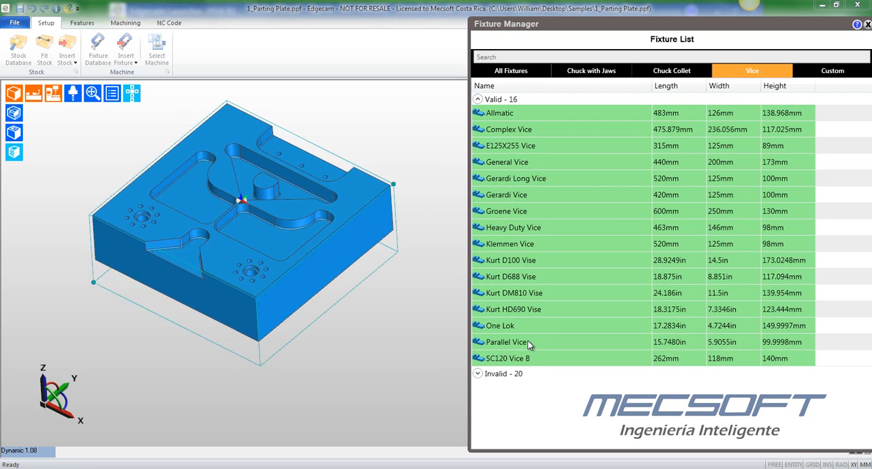
- Preview the vices from Allmatic to Gerardi Long Vice on the stock, and choose the Gerardi Vice
{"action": "left_click", "coordinate": [518, 112]}
{"action": "left_click", "coordinate": [503, 129]}
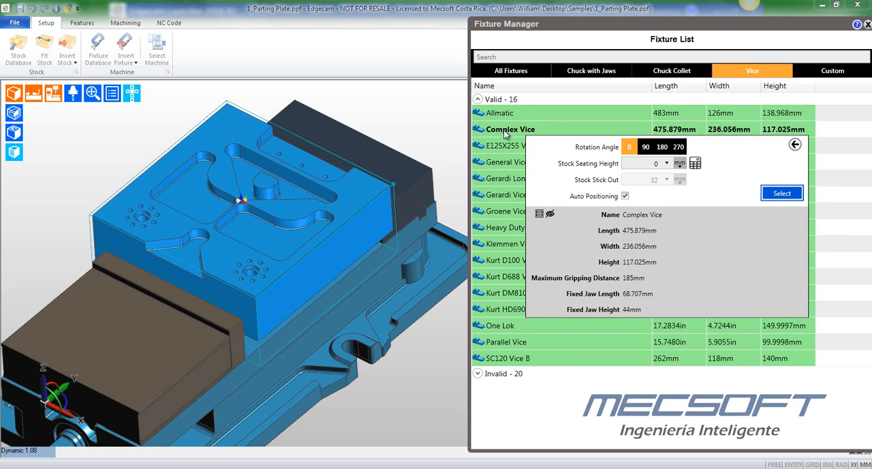
{"action": "left_click", "coordinate": [506, 145]}
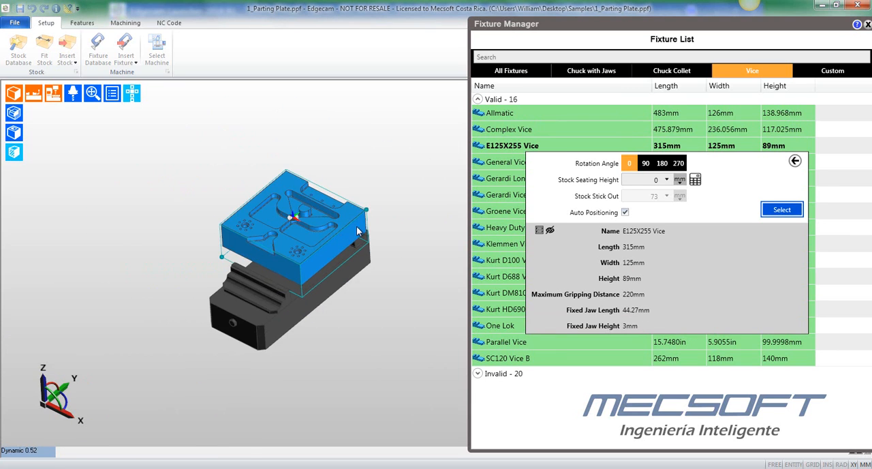
{"action": "left_click", "coordinate": [494, 162]}
{"action": "left_click", "coordinate": [501, 178]}
{"action": "left_click", "coordinate": [501, 196]}
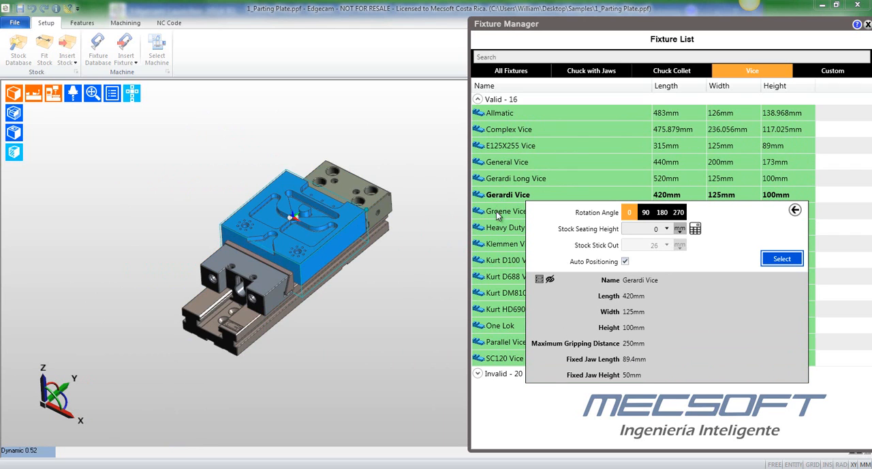
- Check the Gerardi Vice from the side, set the stock stick out to 35 mm, and insert the vice
{"action": "middle_click_drag", "start_coordinate": [307, 215], "coordinate": [212, 214]}
{"action": "mouse_move", "coordinate": [132, 97]}
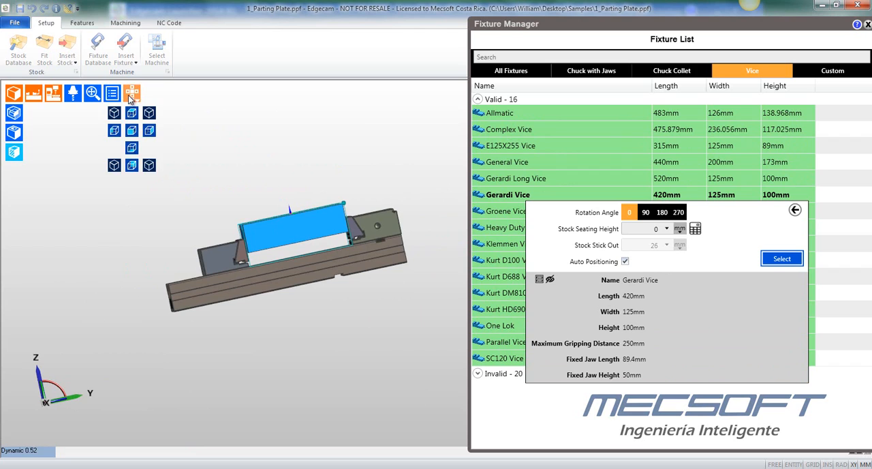
{"action": "left_click", "coordinate": [151, 133]}
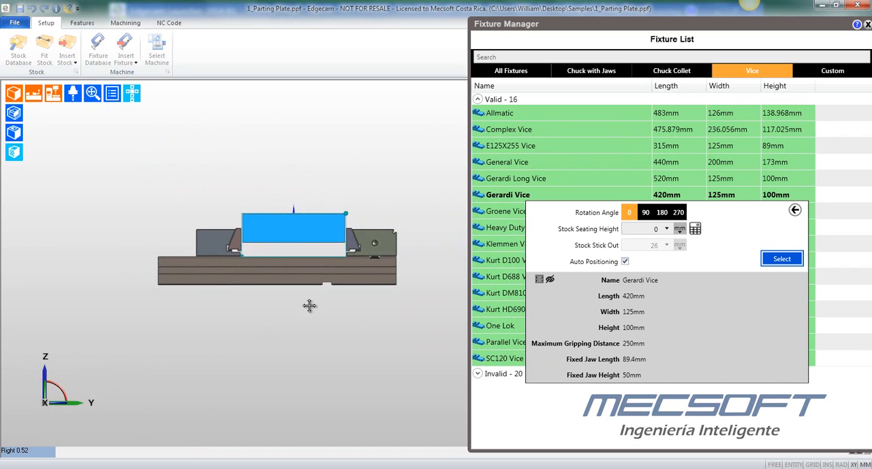
{"action": "left_click", "coordinate": [653, 249]}
{"action": "type", "text": "35"}
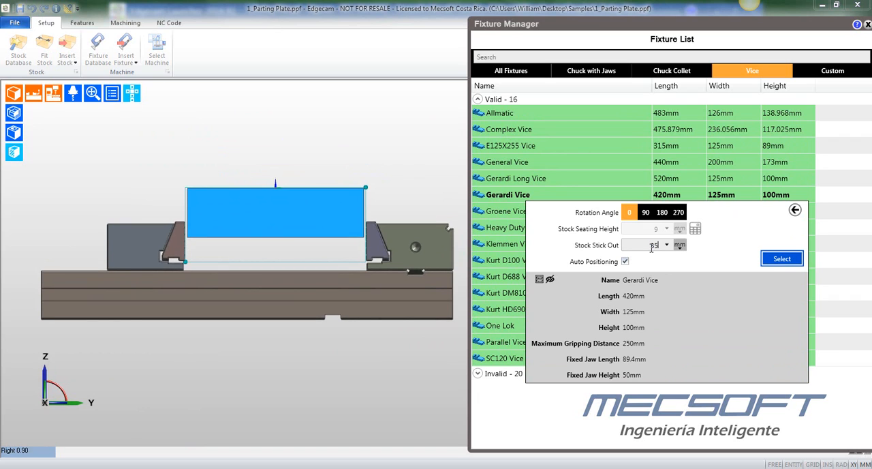
{"action": "left_click", "coordinate": [794, 260]}
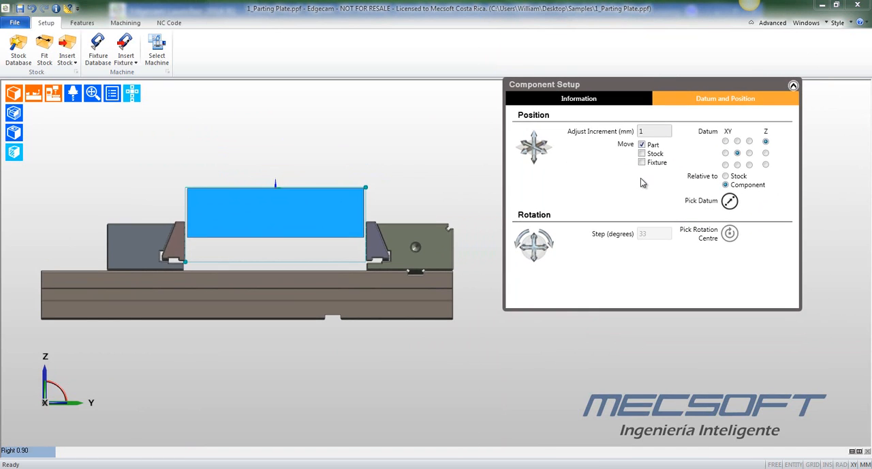
- Try raising only the part inside the stock in three 1 mm increments, and lower it back by the same amount
{"action": "left_click", "coordinate": [534, 137]}
{"action": "left_click", "coordinate": [535, 137]}
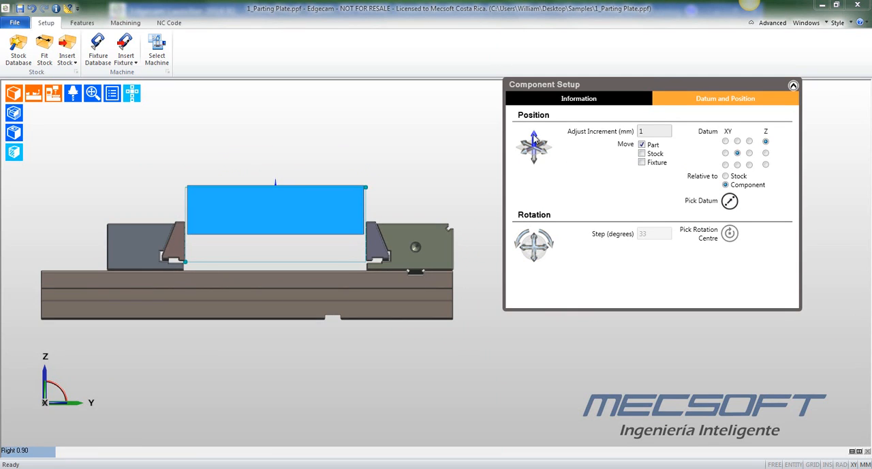
{"action": "left_click", "coordinate": [535, 137]}
{"action": "left_click", "coordinate": [535, 158]}
{"action": "left_click", "coordinate": [535, 158]}
{"action": "left_click", "coordinate": [534, 158]}
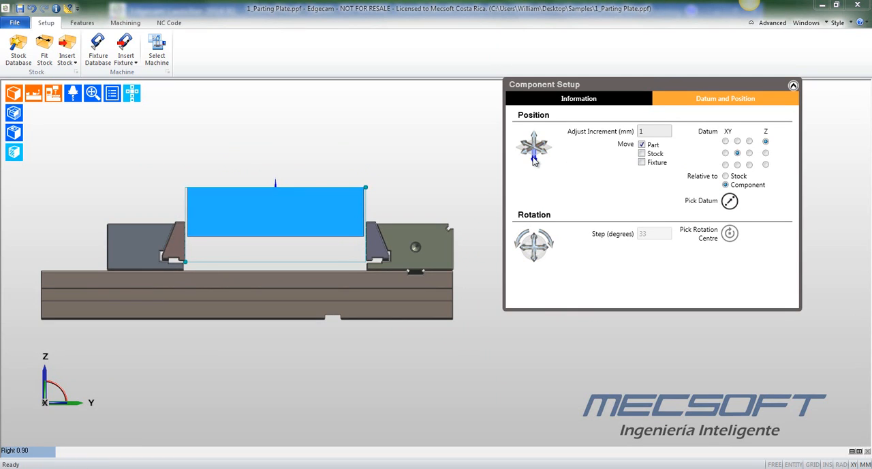
{"action": "left_click", "coordinate": [534, 158]}
{"action": "scroll", "coordinate": [219, 217], "scroll_direction": "up", "scroll_amount": 2}
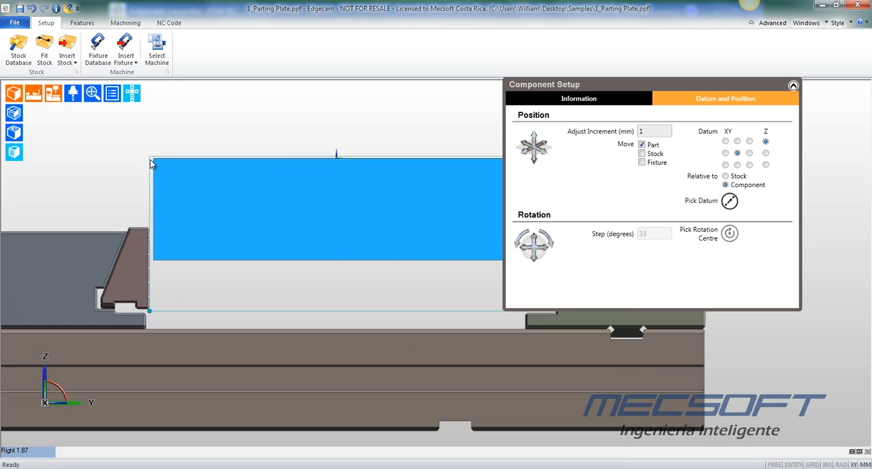
{"action": "scroll", "coordinate": [168, 179], "scroll_direction": "down", "scroll_amount": 1}
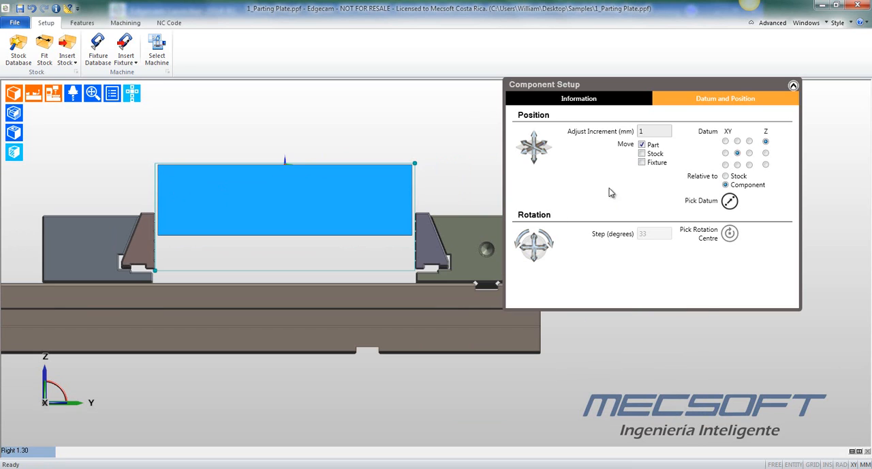
- Restrict movement to the fixture, set the adjust increment to 5 mm, and lower the vice by four increments
{"action": "left_click", "coordinate": [642, 154]}
{"action": "left_click", "coordinate": [648, 162]}
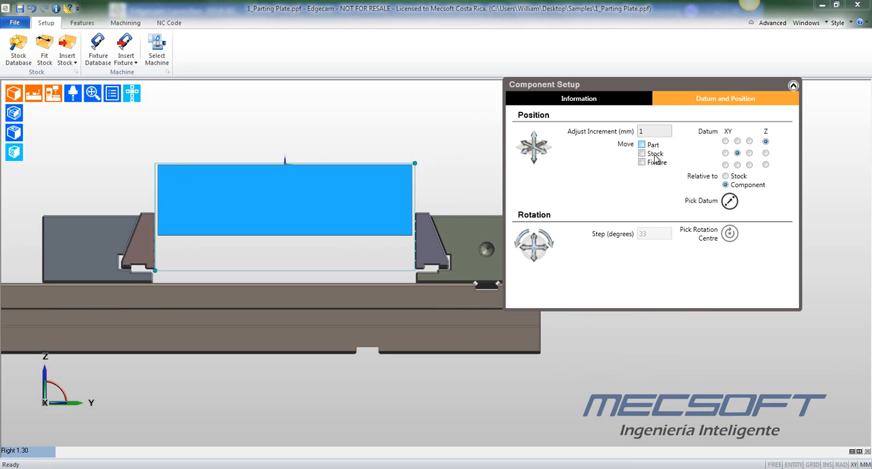
{"action": "left_click", "coordinate": [642, 147]}
{"action": "left_click", "coordinate": [643, 146]}
{"action": "left_click_drag", "start_coordinate": [648, 131], "coordinate": [606, 131]}
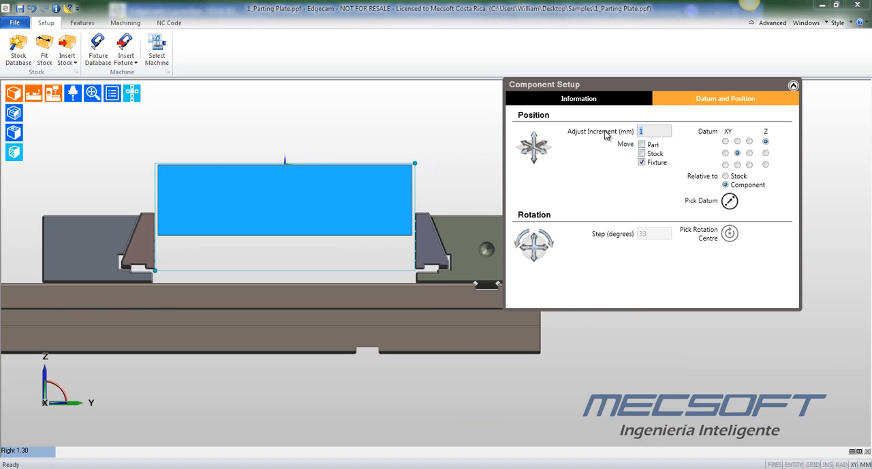
{"action": "left_click", "coordinate": [535, 159]}
{"action": "left_click", "coordinate": [535, 159]}
{"action": "left_click", "coordinate": [535, 159]}
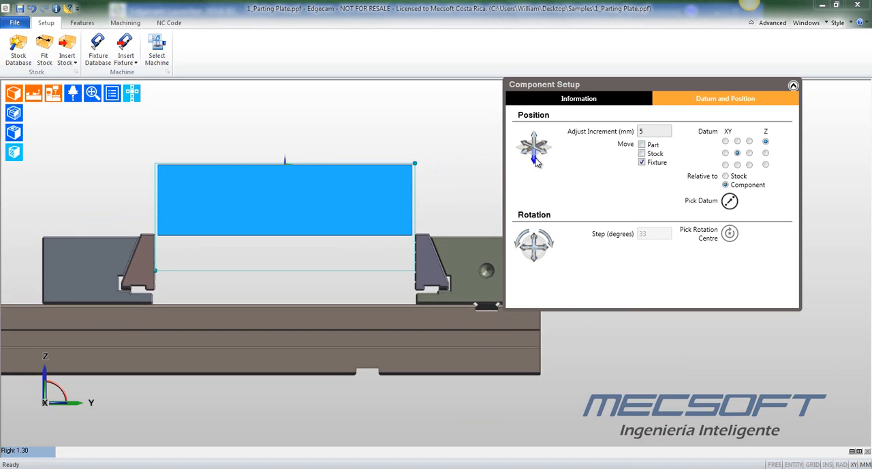
{"action": "left_click", "coordinate": [535, 159]}
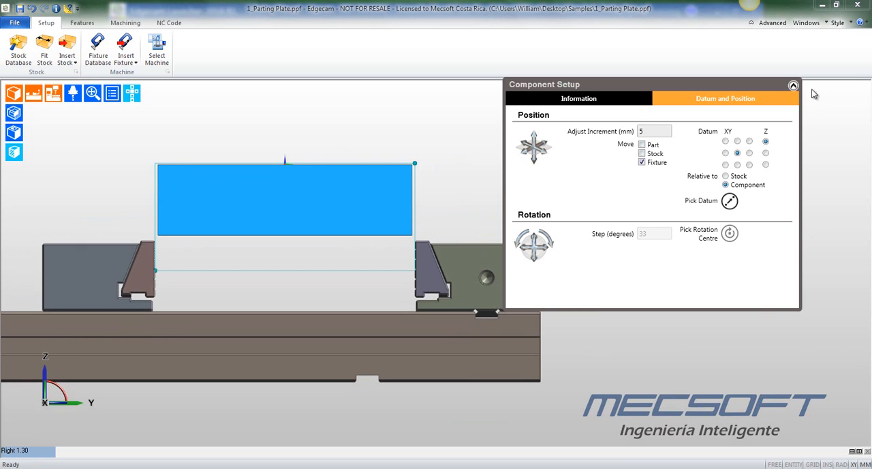
{"action": "left_click", "coordinate": [131, 92]}
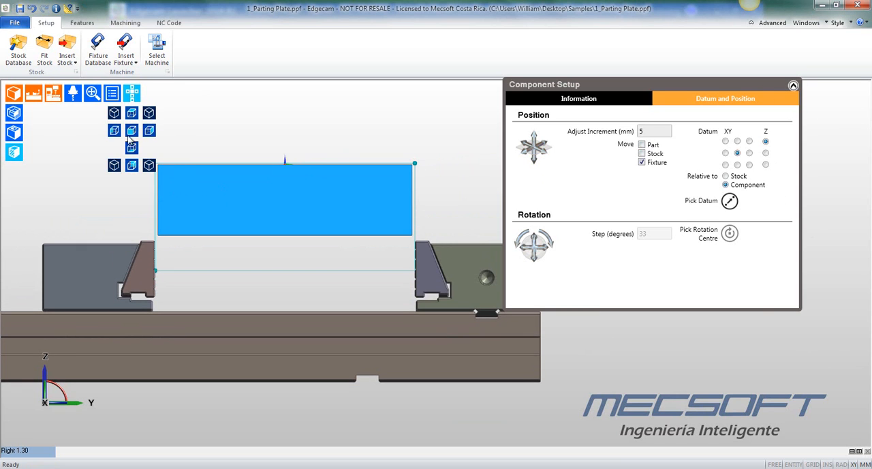
{"action": "left_click", "coordinate": [128, 114]}
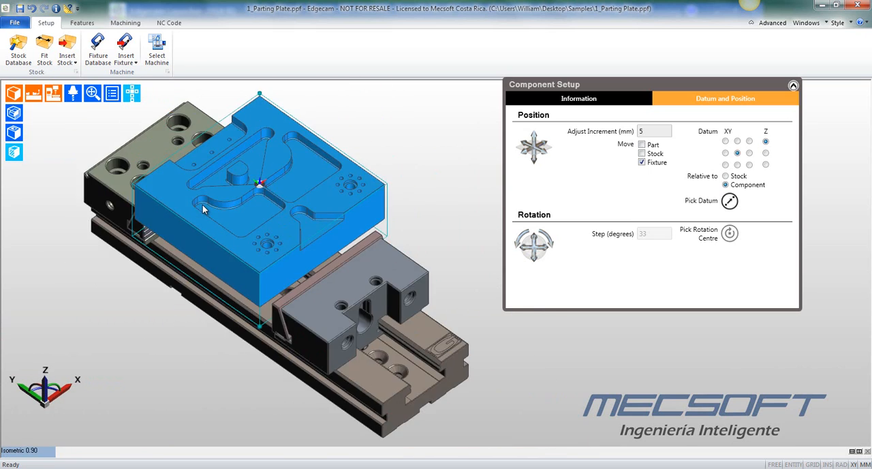
- Collapse the component setup and create a milling sequence with the Sample Mill Vertical mm.mcp machine and the Workflow Mill Vertical mm toolkit
{"action": "left_click", "coordinate": [793, 85]}
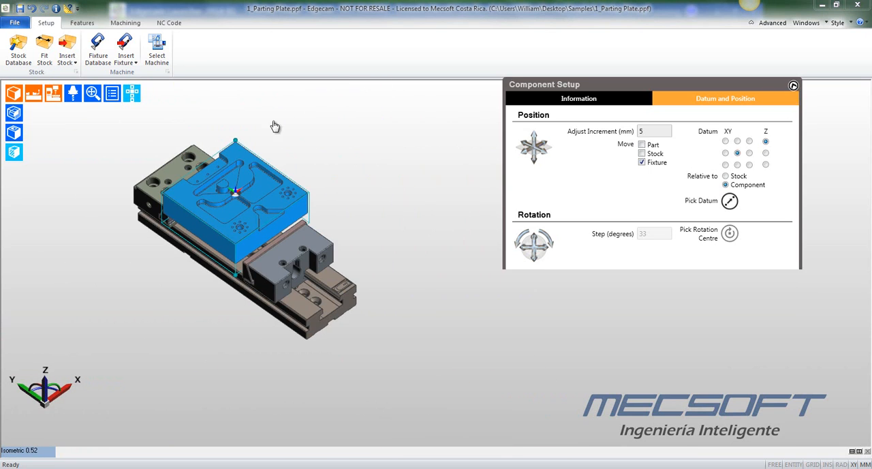
{"action": "left_click", "coordinate": [157, 50]}
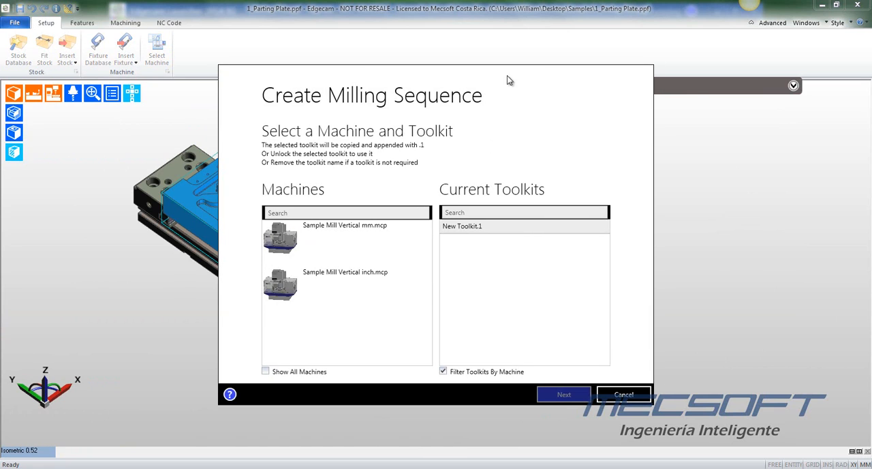
{"action": "left_click_drag", "start_coordinate": [507, 81], "coordinate": [634, 35]}
{"action": "left_click", "coordinate": [465, 196]}
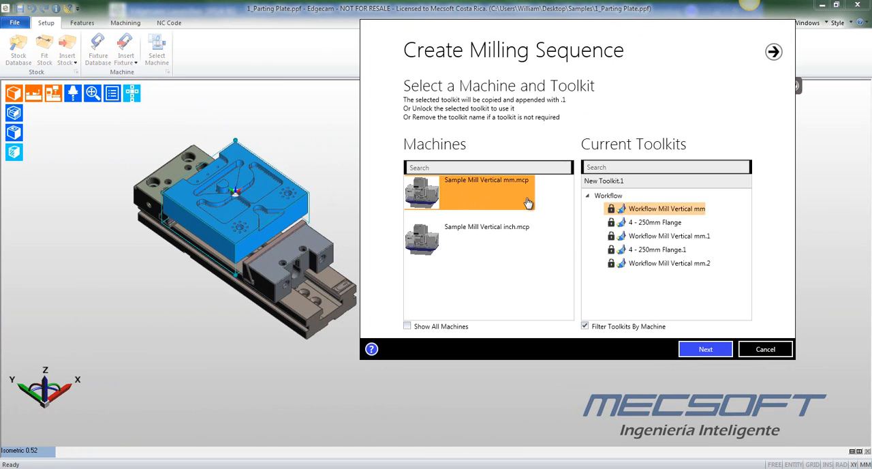
{"action": "left_click", "coordinate": [657, 207]}
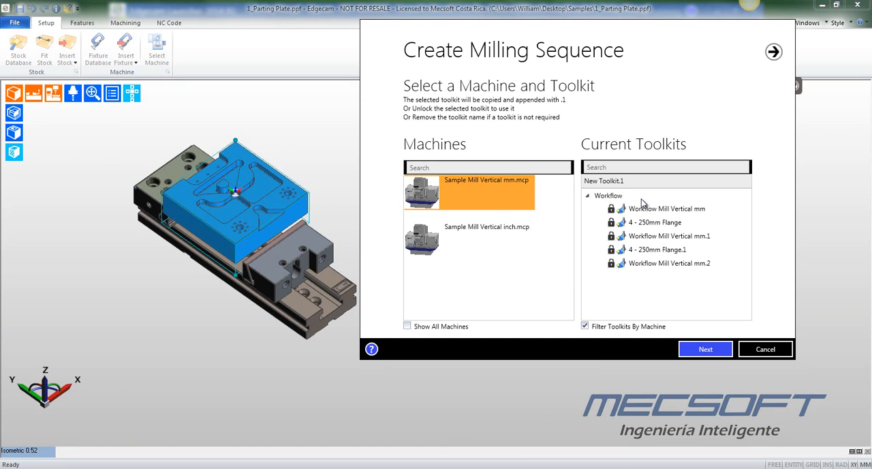
{"action": "left_click", "coordinate": [644, 209]}
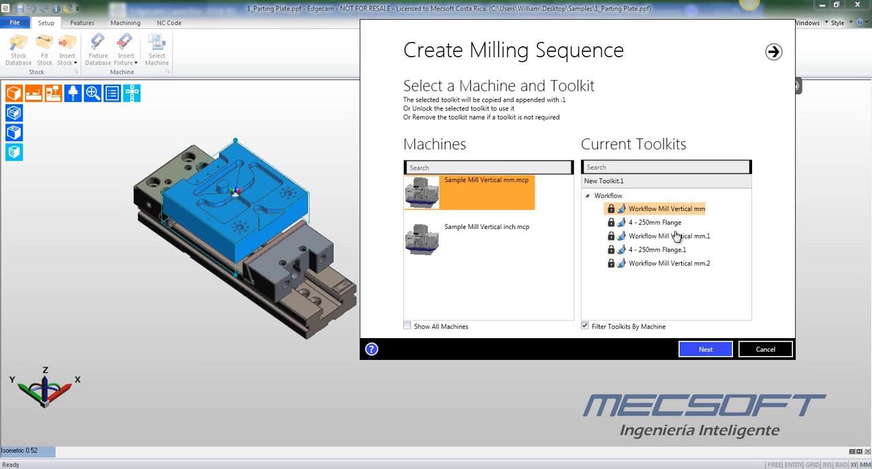
{"action": "left_click", "coordinate": [706, 349]}
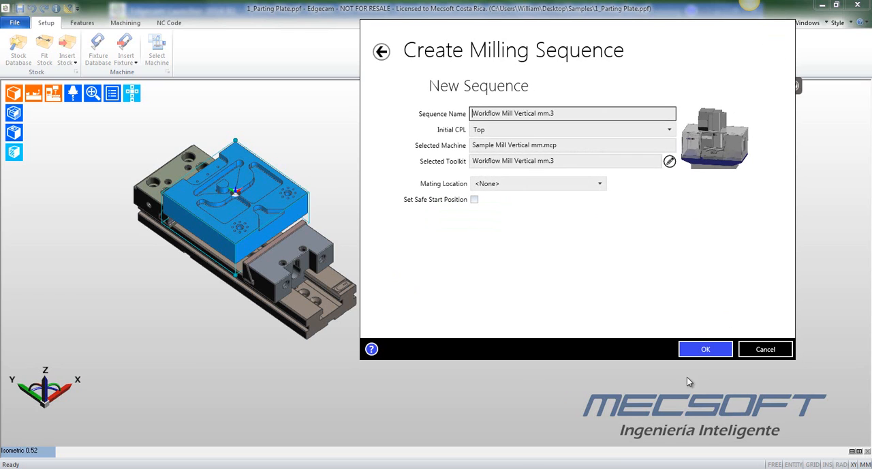
{"action": "left_click", "coordinate": [714, 350]}
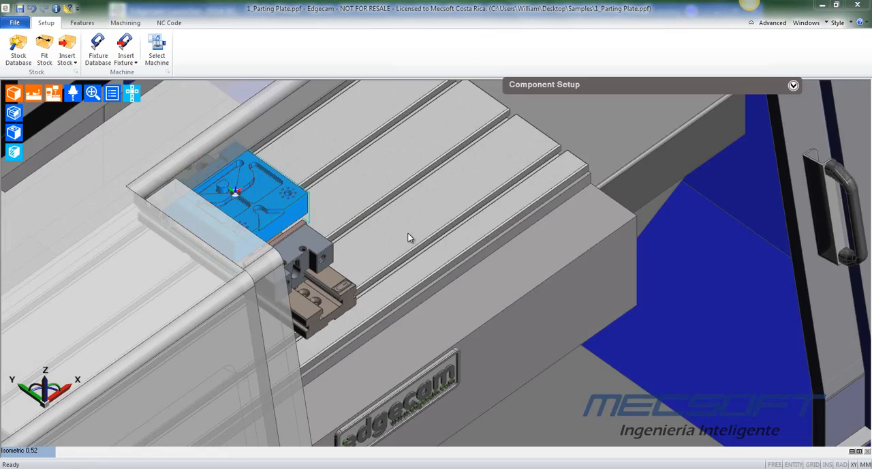
- Inspect the plate and vice on the machine table, from the whole enclosure to a close-up of the part
{"action": "scroll", "coordinate": [408, 234], "scroll_direction": "down", "scroll_amount": 4}
{"action": "middle_click_drag", "start_coordinate": [427, 234], "coordinate": [619, 302]}
{"action": "scroll", "coordinate": [518, 293], "scroll_direction": "up", "scroll_amount": 6}
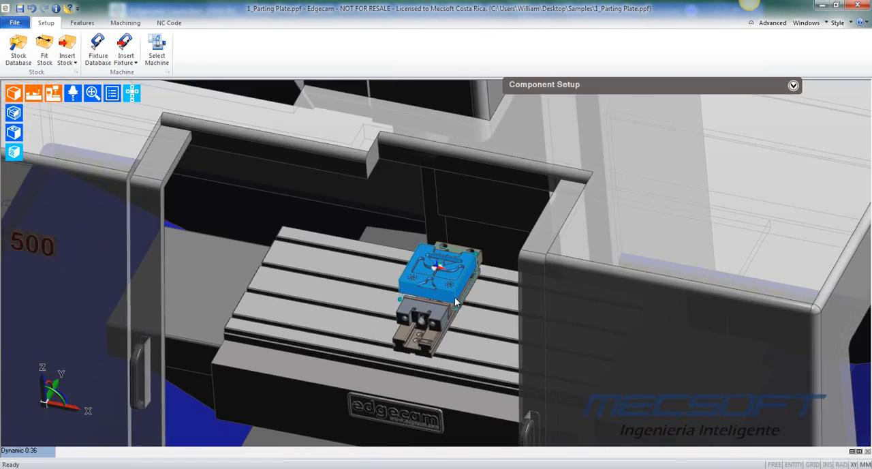
{"action": "scroll", "coordinate": [488, 254], "scroll_direction": "up", "scroll_amount": 5}
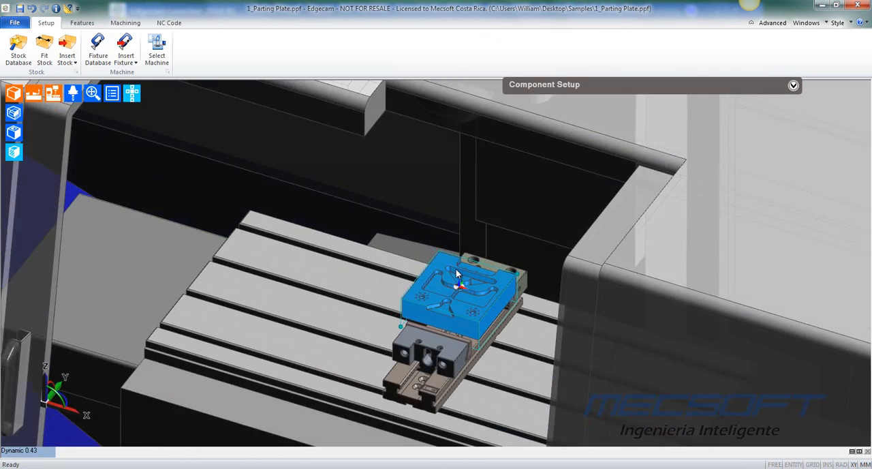
{"action": "scroll", "coordinate": [452, 247], "scroll_direction": "down", "scroll_amount": 4}
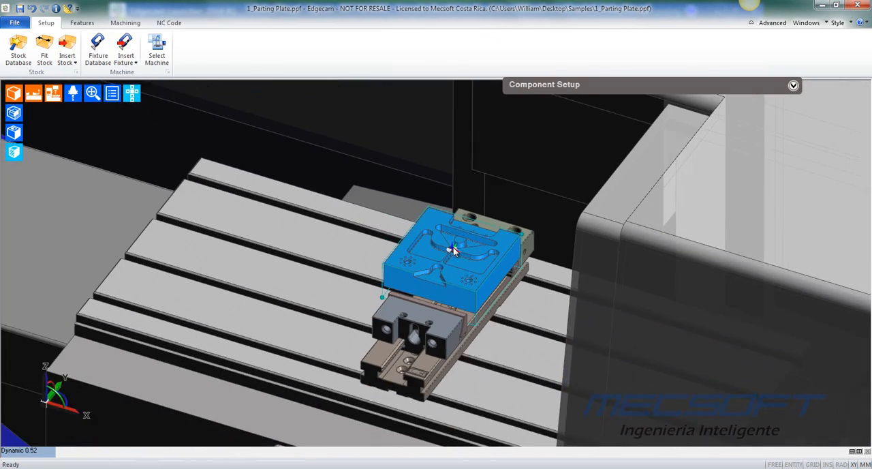
{"action": "middle_click_drag", "start_coordinate": [453, 249], "coordinate": [443, 267]}
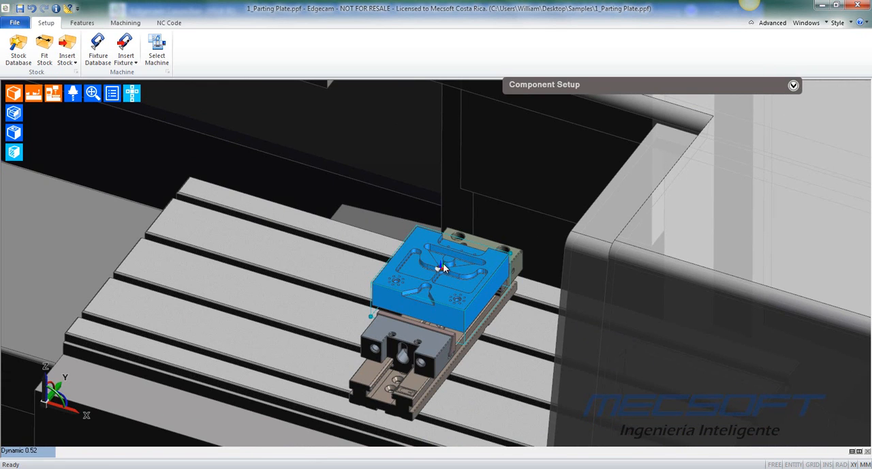
{"action": "scroll", "coordinate": [444, 267], "scroll_direction": "up", "scroll_amount": 4}
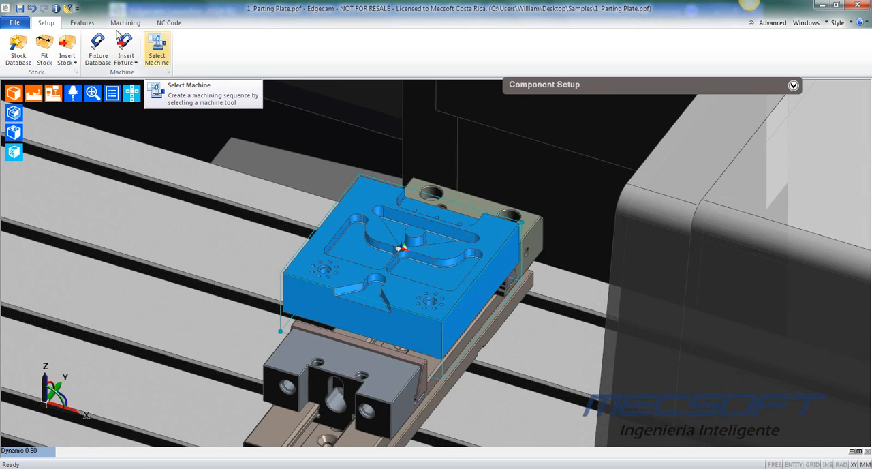
- Find the plate's milling features with all mill options enabled, including Select Faces, and pick the plate's top face
{"action": "left_click", "coordinate": [85, 26]}
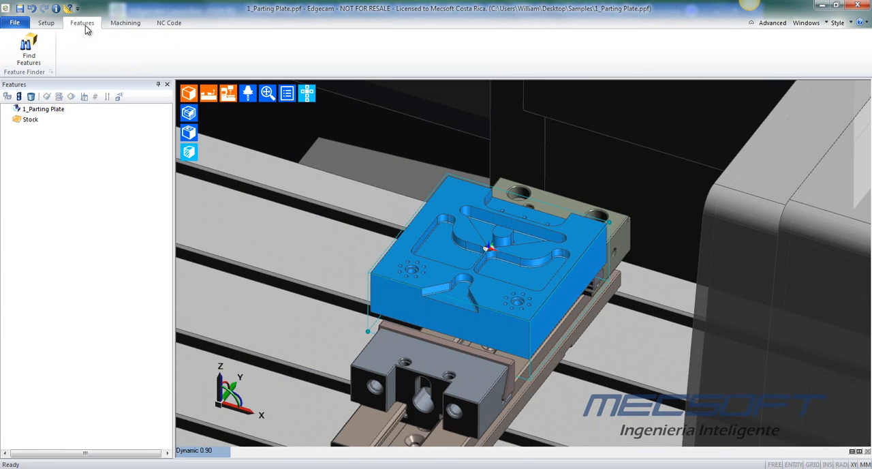
{"action": "middle_click_drag", "start_coordinate": [602, 248], "coordinate": [583, 246]}
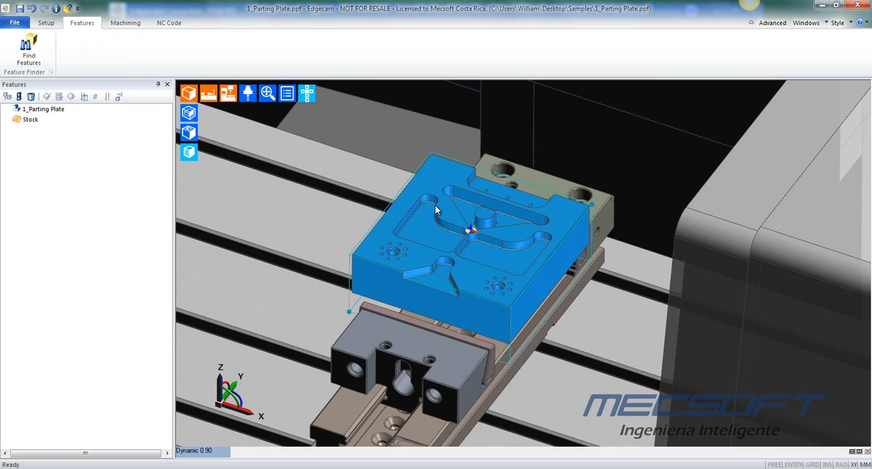
{"action": "scroll", "coordinate": [436, 209], "scroll_direction": "up", "scroll_amount": 3}
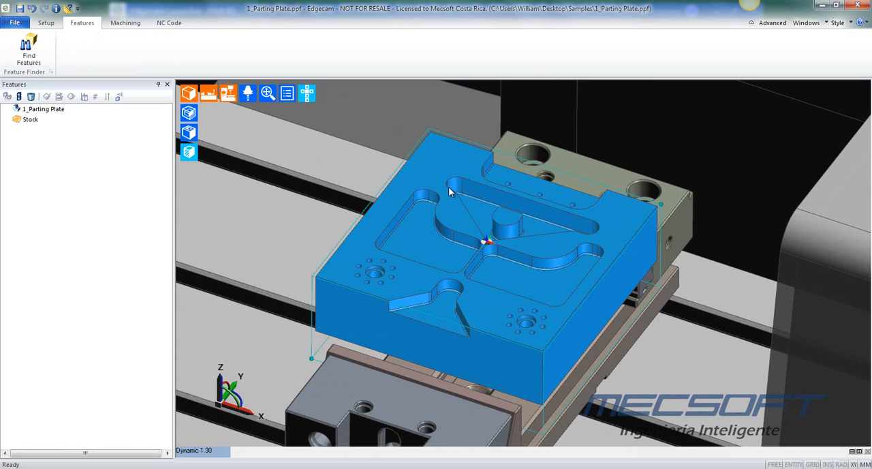
{"action": "middle_click_drag", "start_coordinate": [520, 237], "coordinate": [547, 272]}
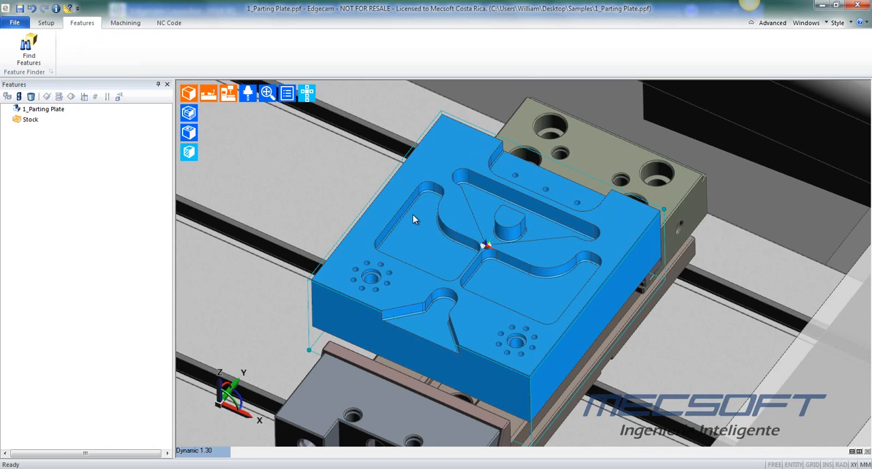
{"action": "left_click", "coordinate": [28, 51]}
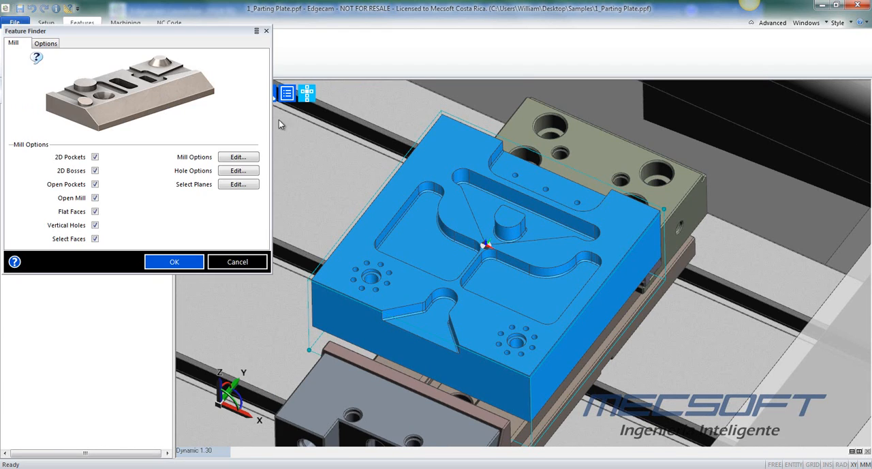
{"action": "left_click", "coordinate": [46, 45]}
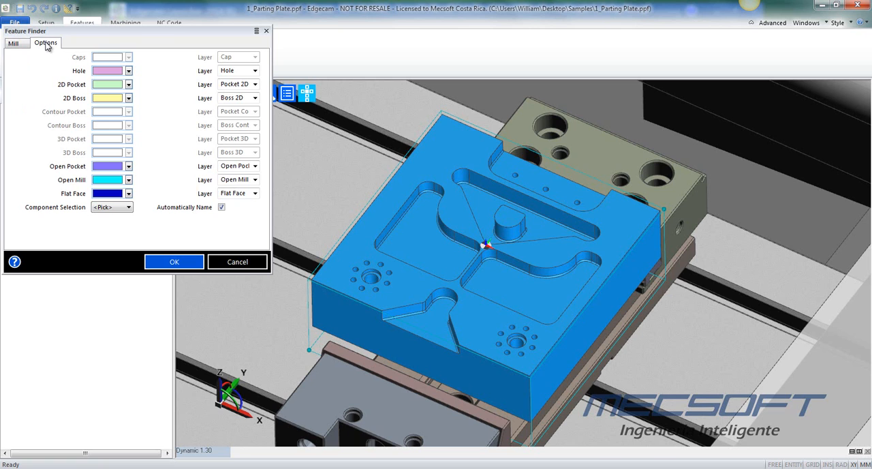
{"action": "left_click", "coordinate": [29, 45]}
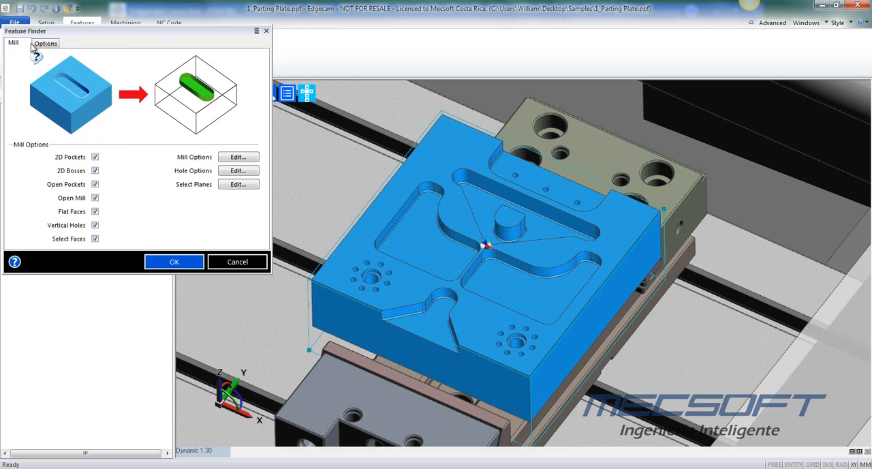
{"action": "left_click", "coordinate": [183, 263]}
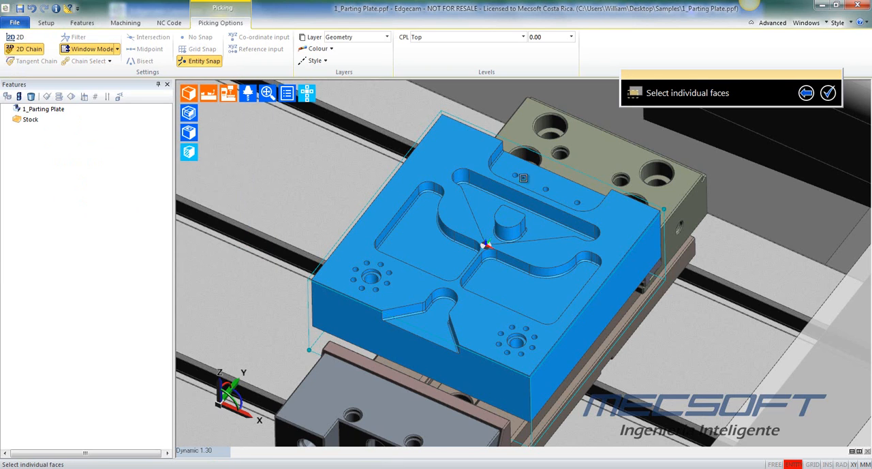
{"action": "left_click", "coordinate": [459, 146]}
{"action": "right_click", "coordinate": [763, 171]}
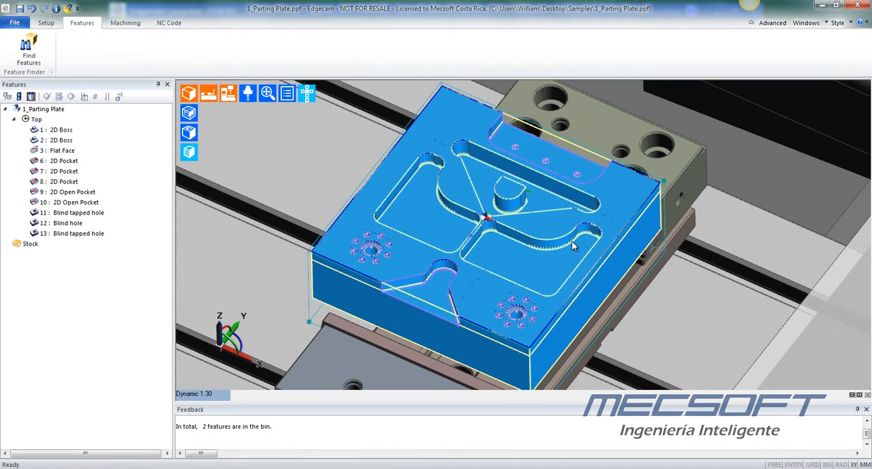
- Switch the plate's display from the solid model to the shaded, colour-coded features
{"action": "scroll", "coordinate": [573, 243], "scroll_direction": "down", "scroll_amount": 2}
{"action": "middle_click_drag", "start_coordinate": [432, 256], "coordinate": [451, 225]}
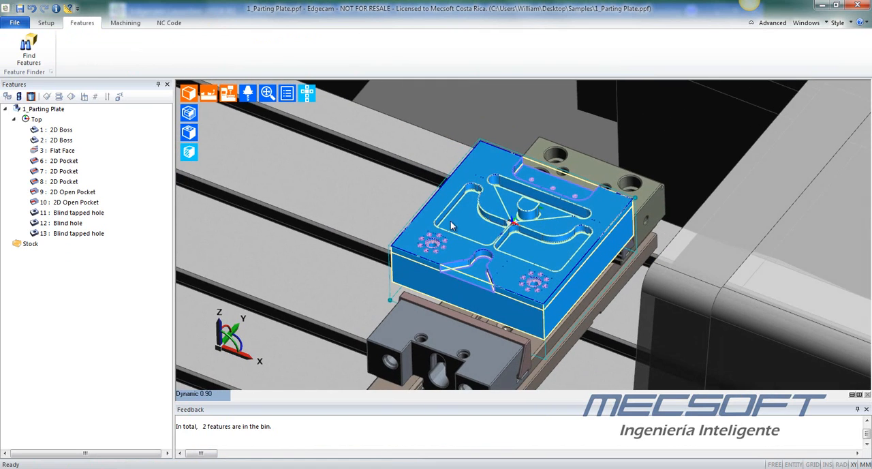
{"action": "left_click", "coordinate": [189, 134]}
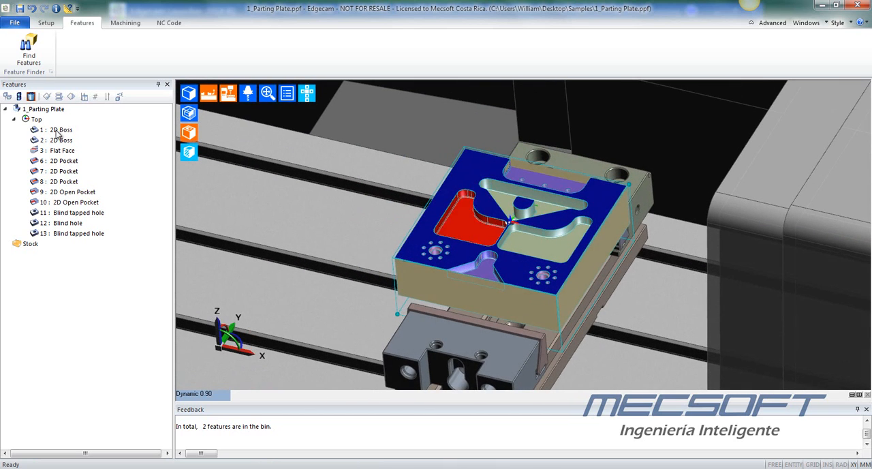
- Highlight each found feature in turn on the plate, from the first 2D Boss to the last Blind tapped hole
{"action": "left_click", "coordinate": [58, 130]}
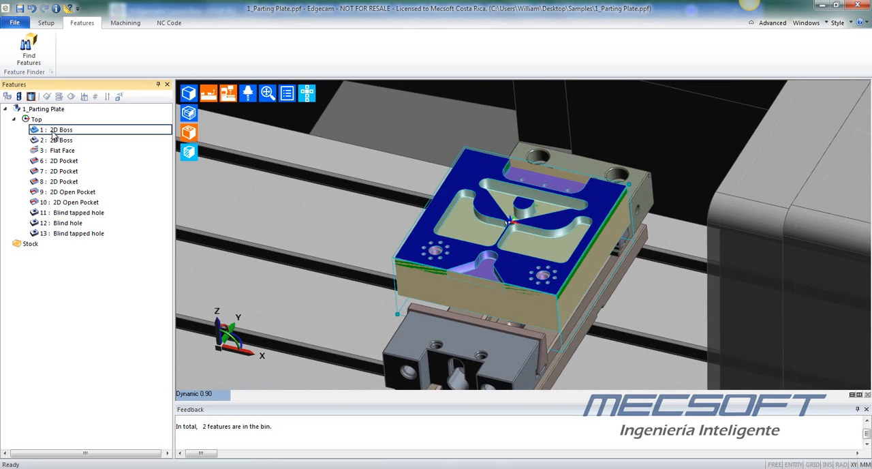
{"action": "left_click", "coordinate": [56, 140]}
{"action": "left_click", "coordinate": [60, 151]}
{"action": "left_click", "coordinate": [65, 162]}
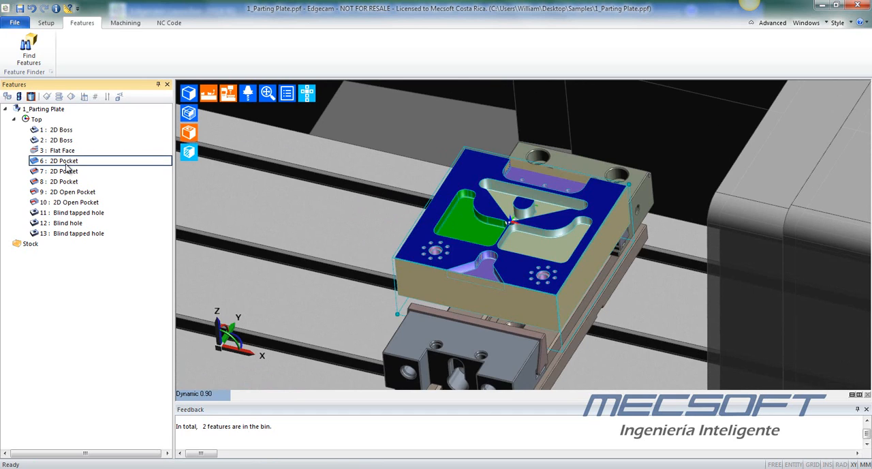
{"action": "left_click", "coordinate": [66, 171]}
{"action": "left_click", "coordinate": [70, 181]}
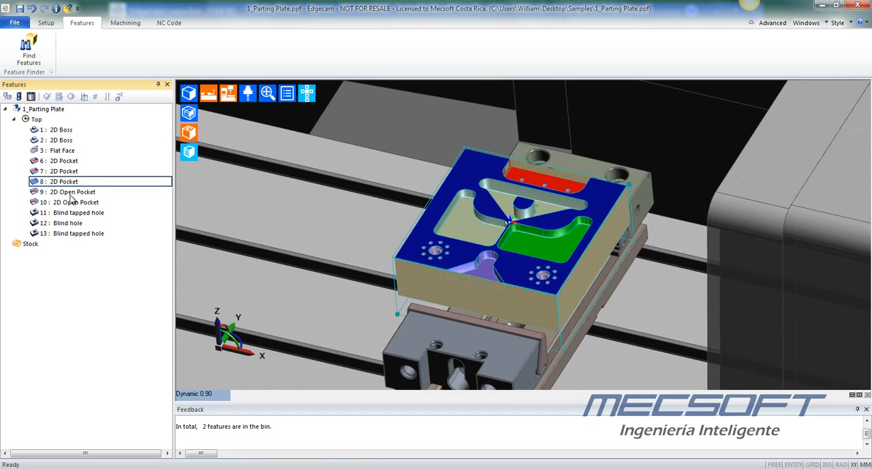
{"action": "left_click", "coordinate": [73, 192]}
{"action": "left_click", "coordinate": [75, 202]}
{"action": "left_click", "coordinate": [75, 213]}
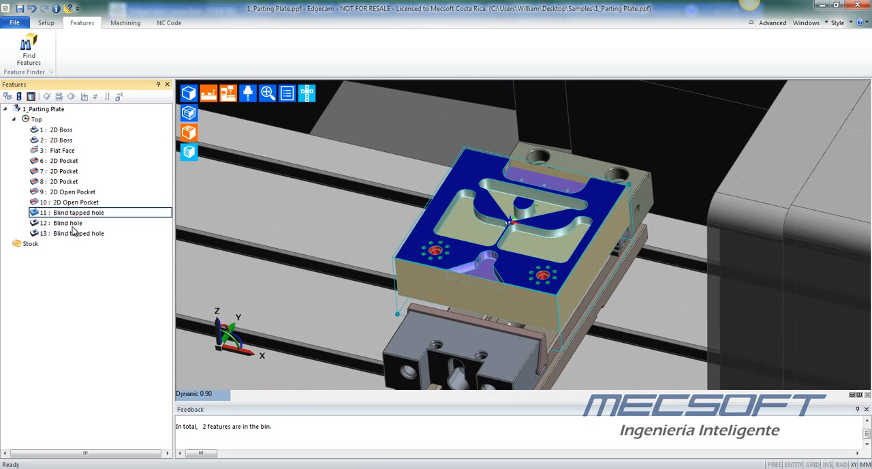
{"action": "left_click", "coordinate": [67, 223]}
{"action": "left_click", "coordinate": [74, 234]}
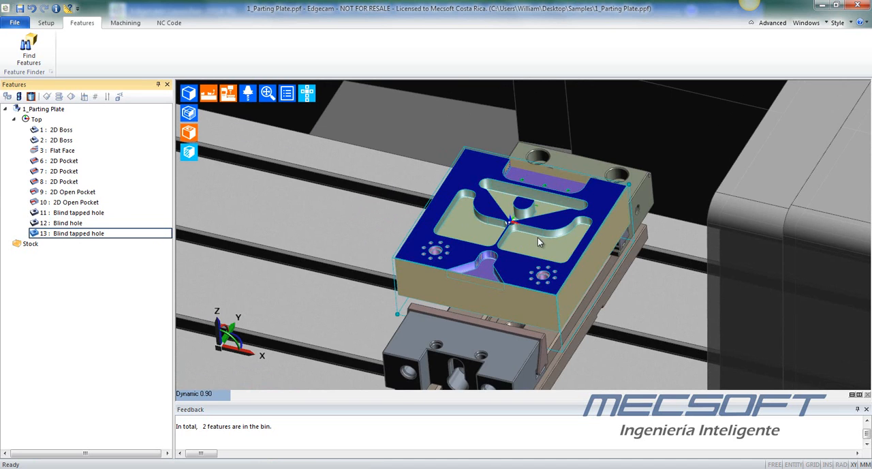
- Examine the pockets and boss up close, and highlight the Blind hole, 2D Open Pocket 10 and 2D Pocket 8 features again
{"action": "middle_click_drag", "start_coordinate": [538, 239], "coordinate": [462, 243]}
{"action": "scroll", "coordinate": [462, 247], "scroll_direction": "up", "scroll_amount": 5}
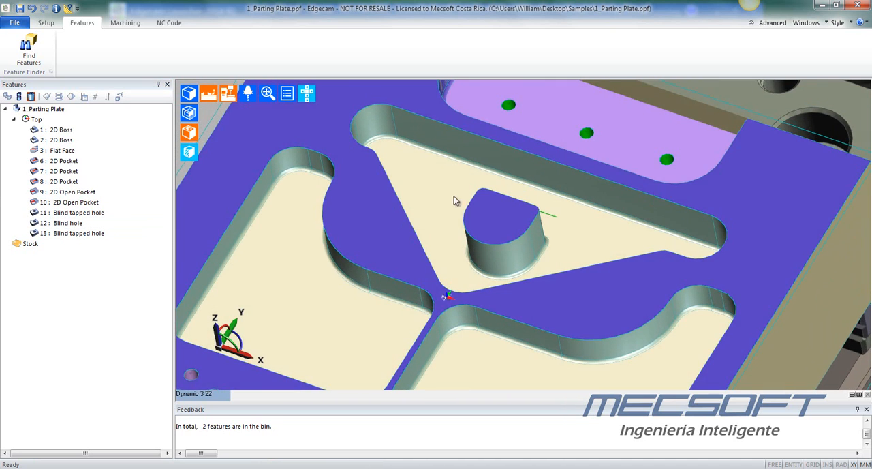
{"action": "scroll", "coordinate": [481, 242], "scroll_direction": "down", "scroll_amount": 4}
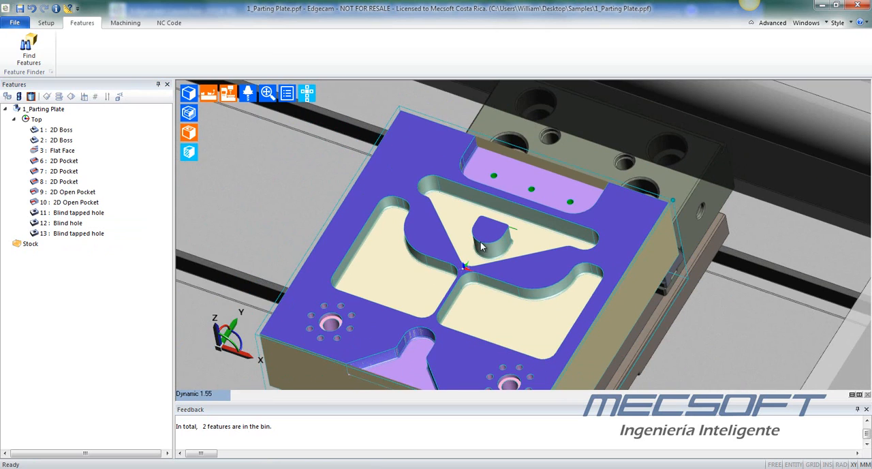
{"action": "left_click", "coordinate": [74, 226]}
{"action": "middle_click_drag", "start_coordinate": [534, 295], "coordinate": [529, 269]}
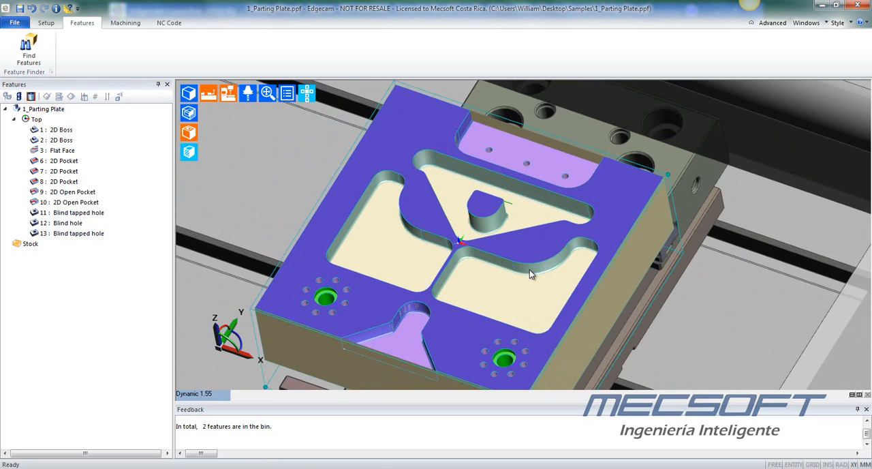
{"action": "left_click", "coordinate": [74, 226]}
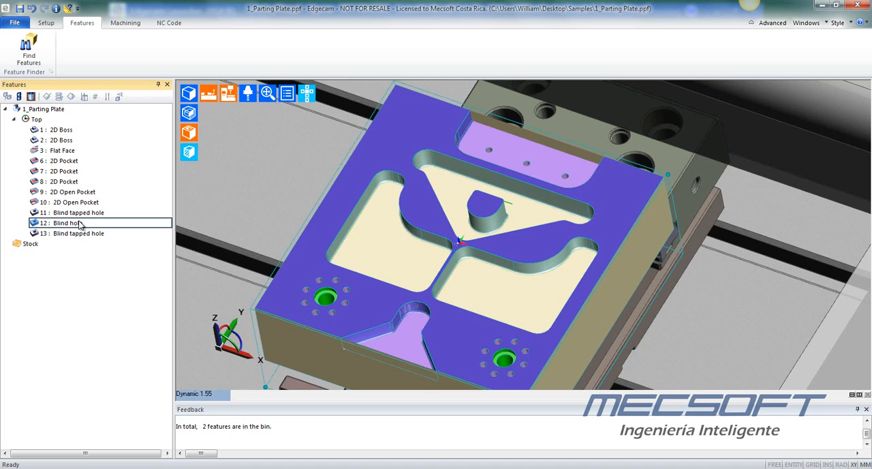
{"action": "left_click", "coordinate": [73, 202]}
{"action": "scroll", "coordinate": [503, 284], "scroll_direction": "down", "scroll_amount": 5}
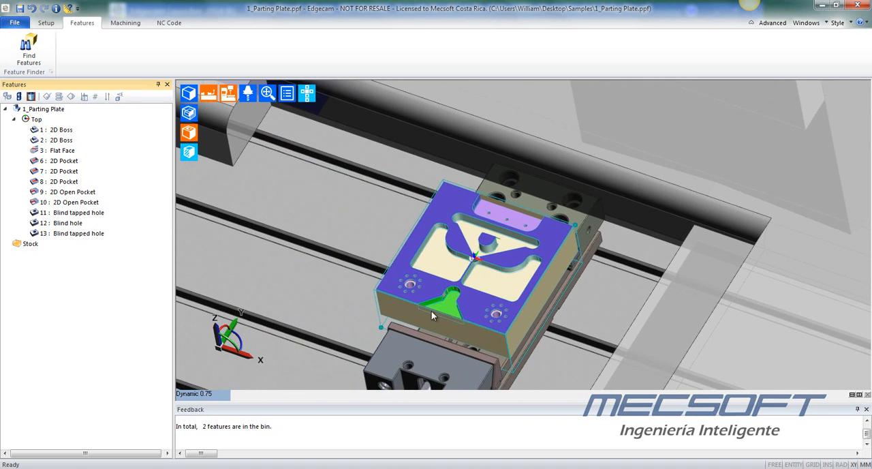
{"action": "scroll", "coordinate": [419, 298], "scroll_direction": "up", "scroll_amount": 4}
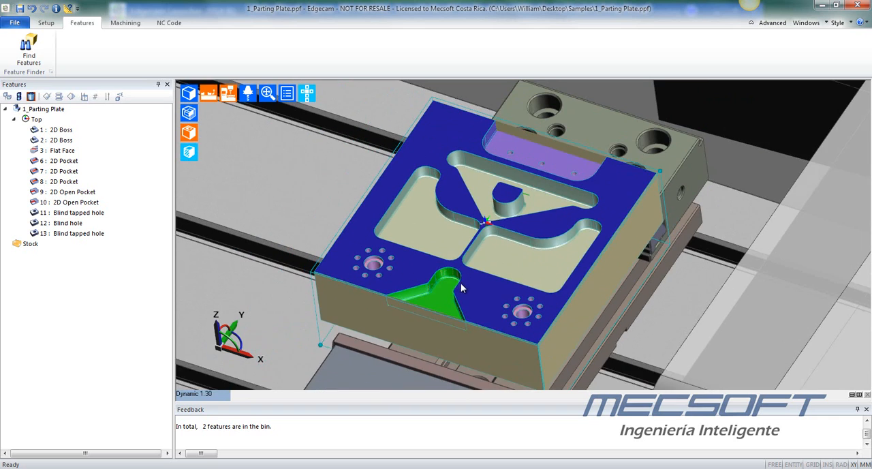
{"action": "left_click", "coordinate": [68, 181]}
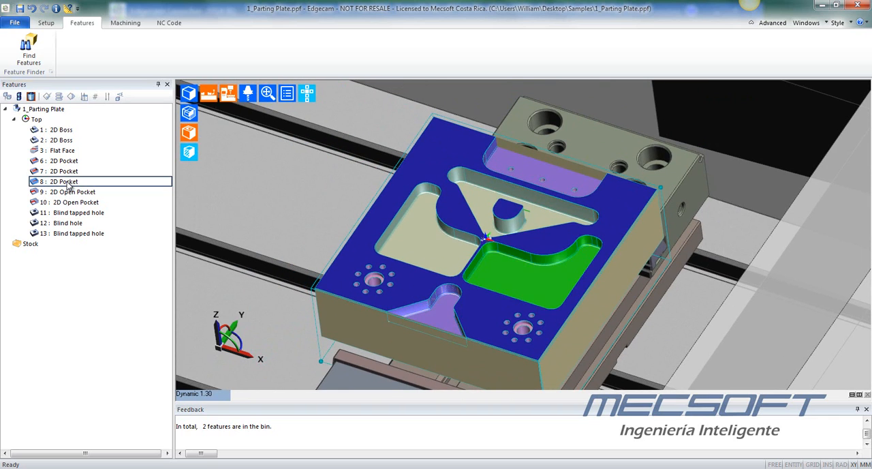
- Highlight the plate's features in reverse order from 2D Pocket 7 up to the first 2D Boss
{"action": "left_click", "coordinate": [63, 172]}
{"action": "left_click", "coordinate": [68, 162]}
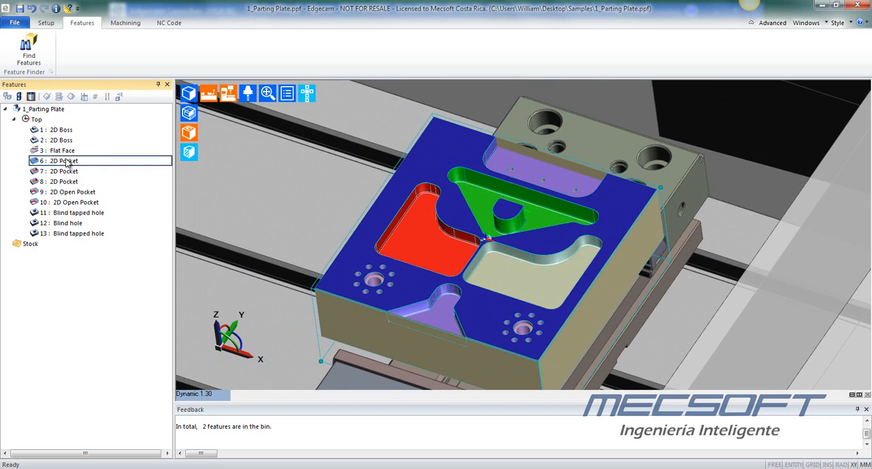
{"action": "left_click", "coordinate": [65, 151]}
{"action": "left_click", "coordinate": [60, 140]}
{"action": "left_click", "coordinate": [58, 131]}
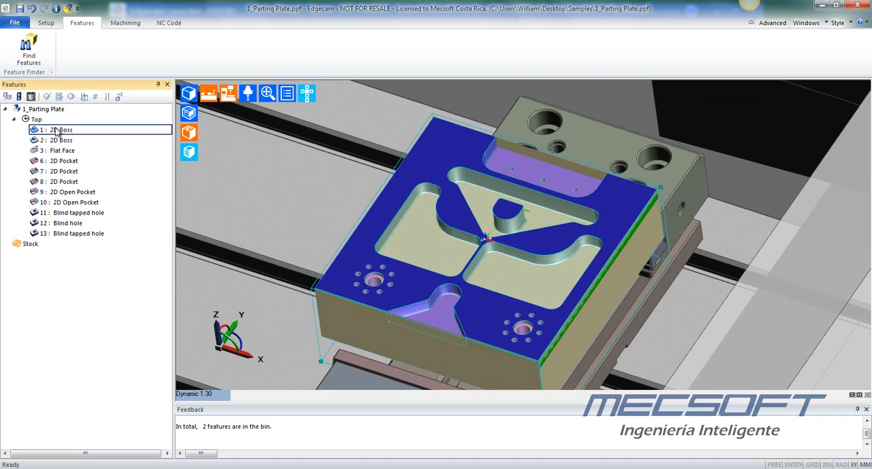
{"action": "scroll", "coordinate": [434, 235], "scroll_direction": "down", "scroll_amount": 4}
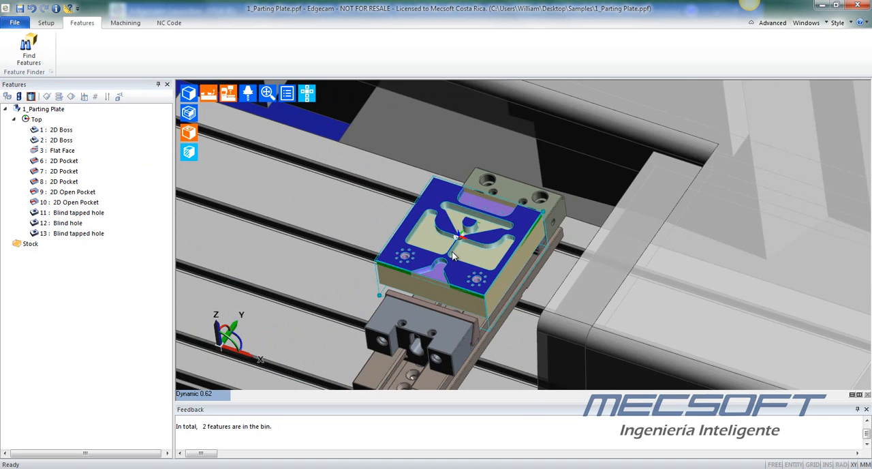
{"action": "scroll", "coordinate": [437, 274], "scroll_direction": "up", "scroll_amount": 2}
{"action": "middle_click_drag", "start_coordinate": [467, 258], "coordinate": [473, 254]}
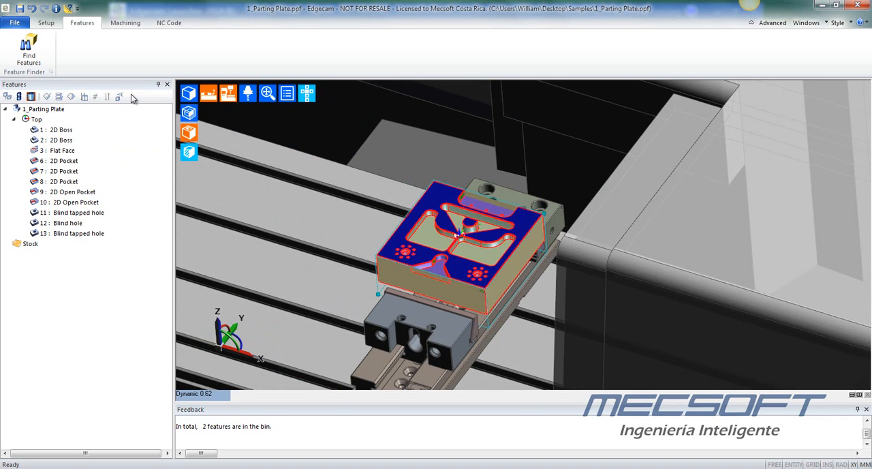
- Open the planning board for the plate's found features and widen its list of machining strategies
{"action": "left_click", "coordinate": [125, 24]}
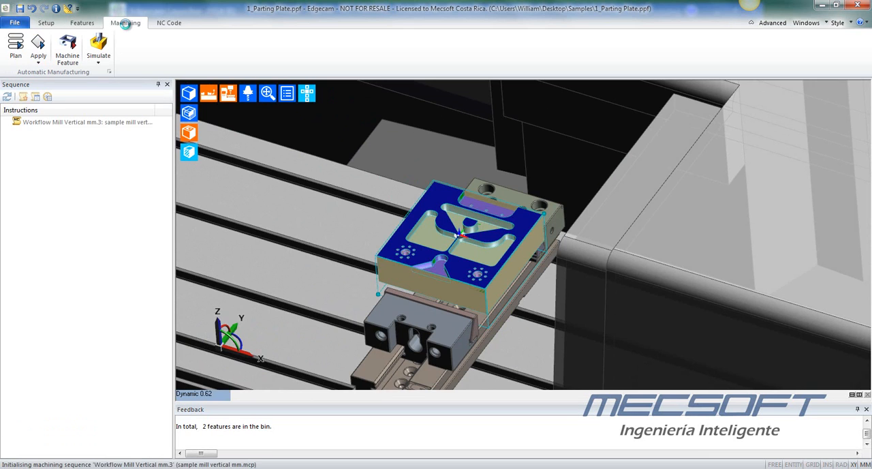
{"action": "scroll", "coordinate": [435, 222], "scroll_direction": "up", "scroll_amount": 4}
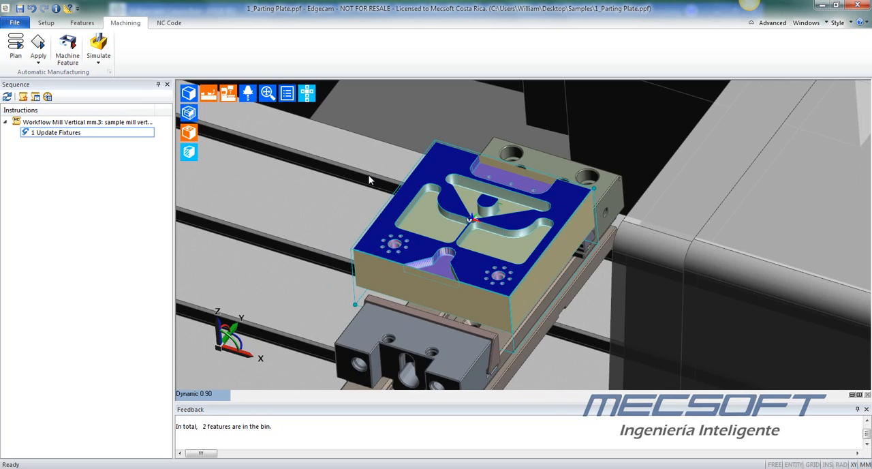
{"action": "left_click", "coordinate": [14, 45]}
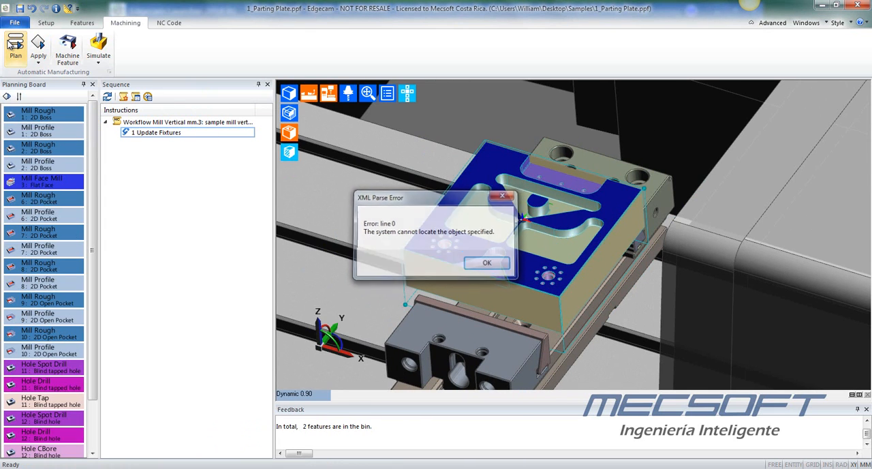
{"action": "key", "text": "Return"}
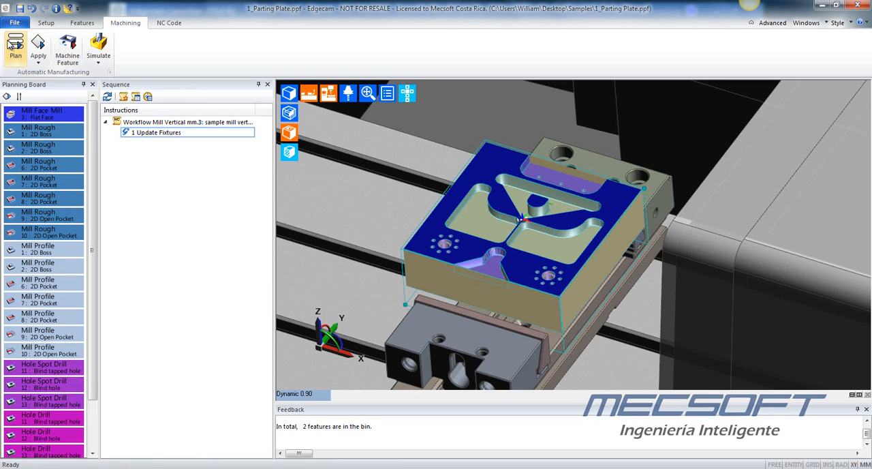
{"action": "left_click_drag", "start_coordinate": [99, 176], "coordinate": [115, 172]}
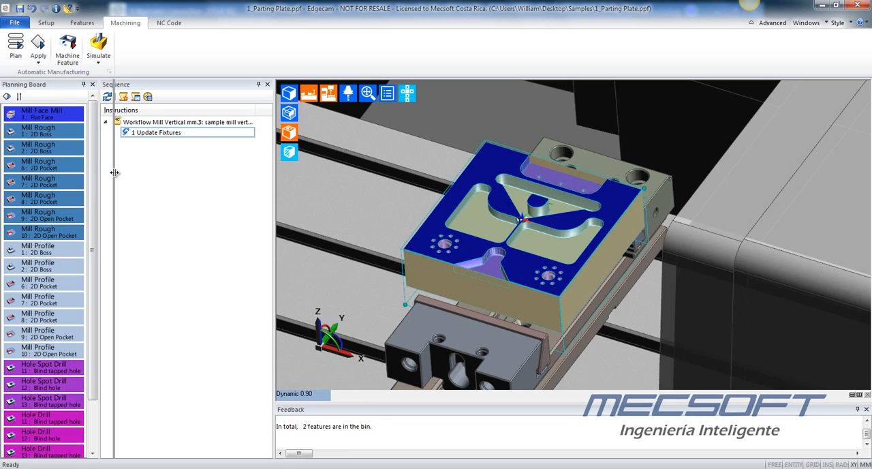
- Highlight the planned operations on the plate one after another, from Mill Face Mill through the Mill Rough operations for the bosses and pockets
{"action": "left_click", "coordinate": [65, 113]}
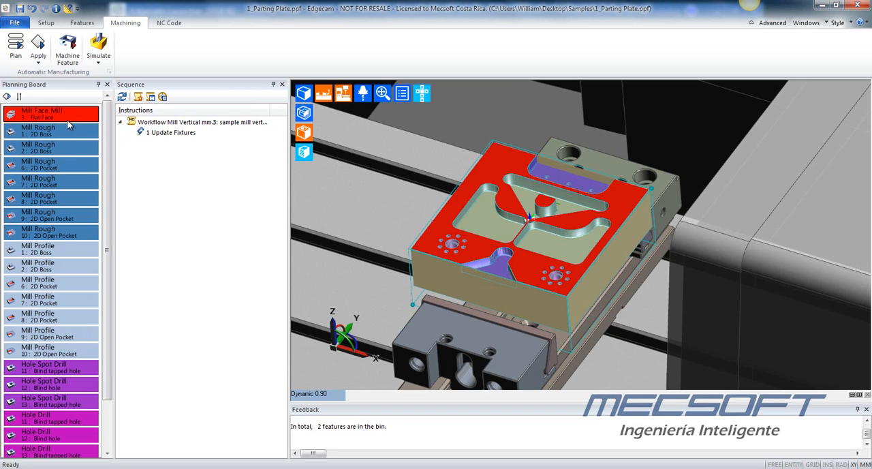
{"action": "left_click", "coordinate": [63, 129]}
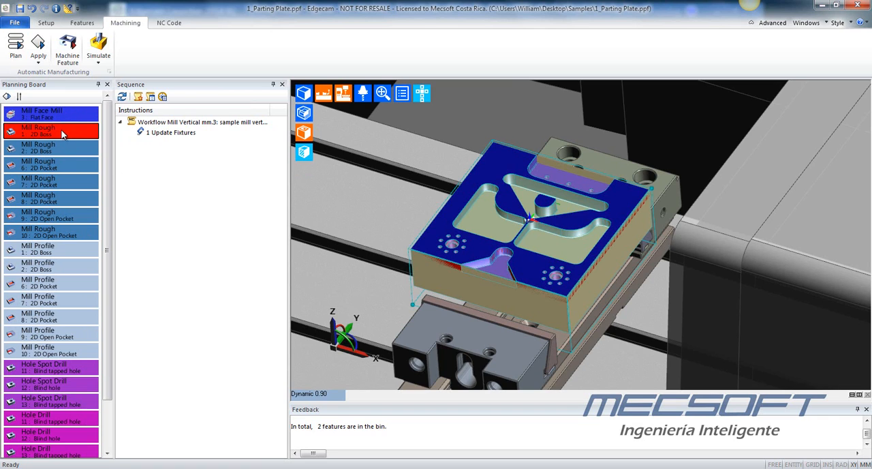
{"action": "left_click", "coordinate": [60, 149]}
{"action": "left_click", "coordinate": [60, 164]}
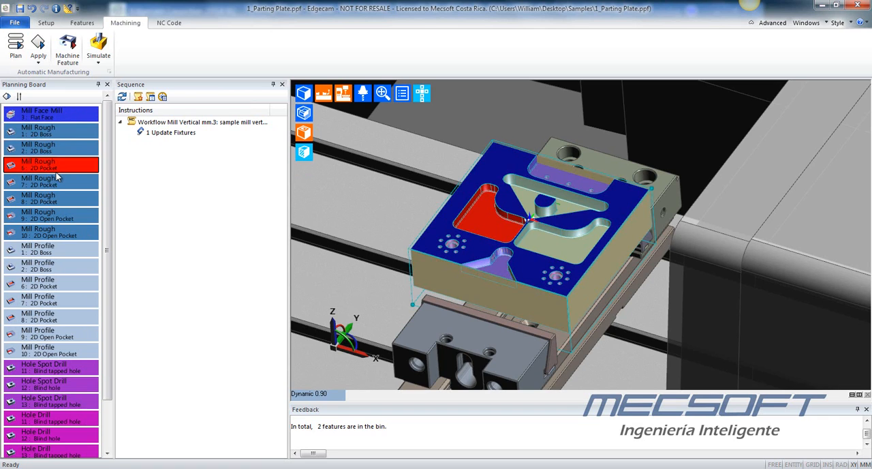
{"action": "left_click", "coordinate": [59, 181]}
{"action": "left_click", "coordinate": [60, 198]}
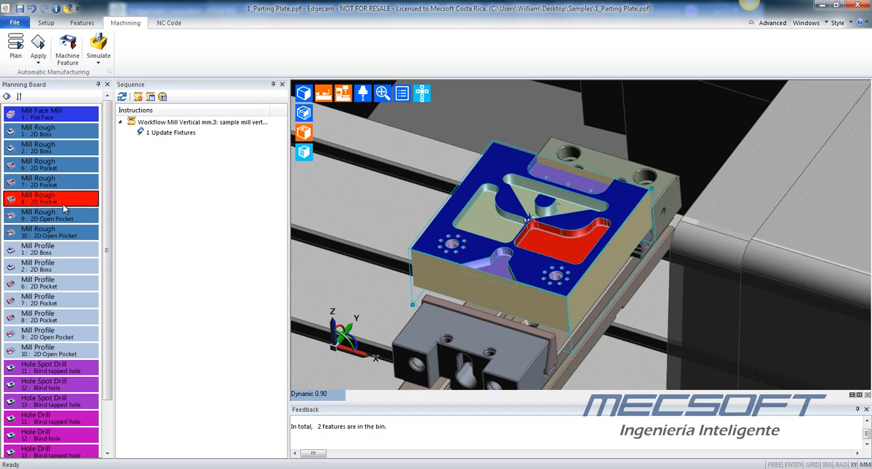
{"action": "left_click", "coordinate": [60, 214]}
{"action": "left_click", "coordinate": [59, 232]}
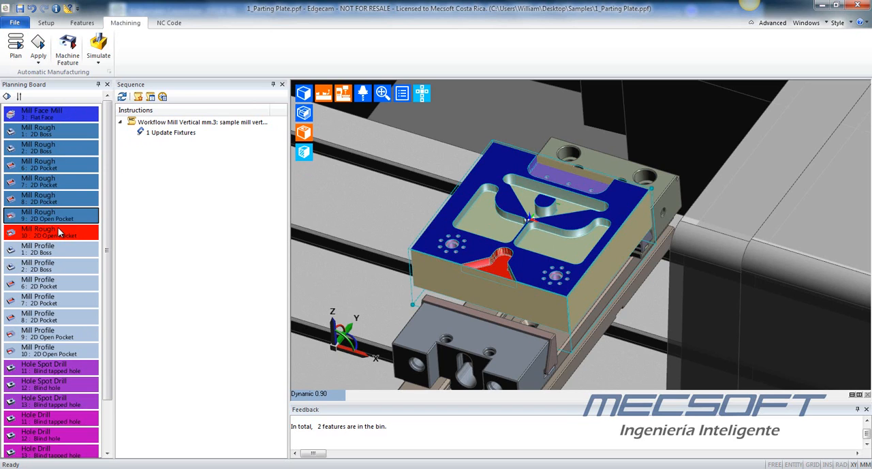
- Delete the planned Mill Rough operation of 2D Boss 1
{"action": "left_click", "coordinate": [66, 150]}
{"action": "left_click", "coordinate": [62, 136]}
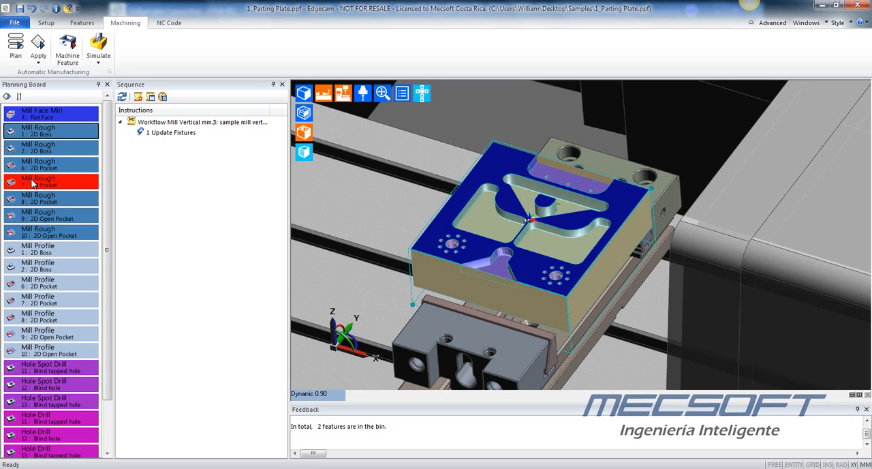
{"action": "left_click", "coordinate": [54, 146]}
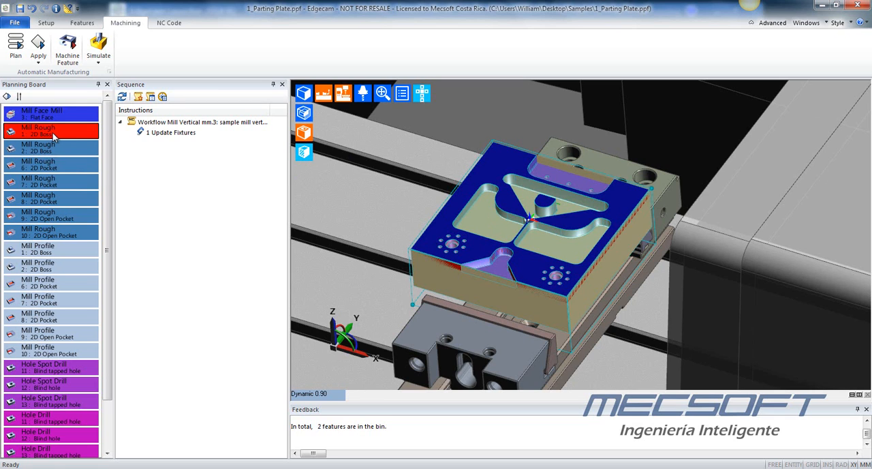
{"action": "right_click", "coordinate": [53, 134]}
{"action": "left_click", "coordinate": [99, 157]}
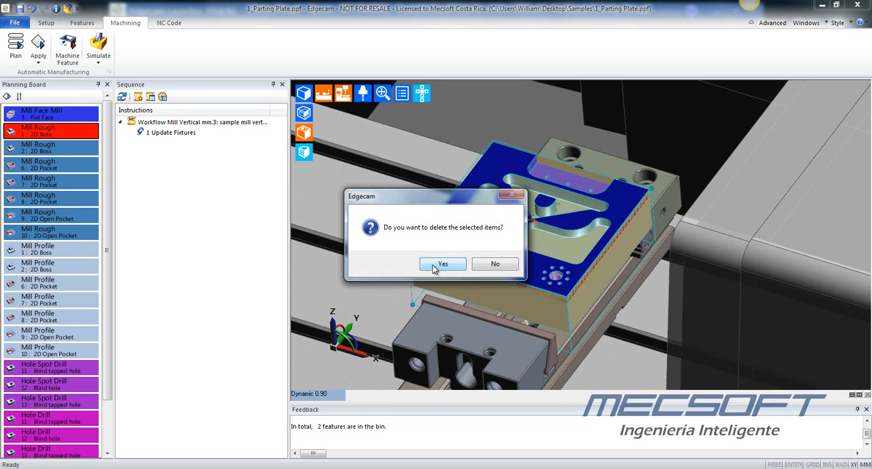
{"action": "left_click", "coordinate": [437, 264]}
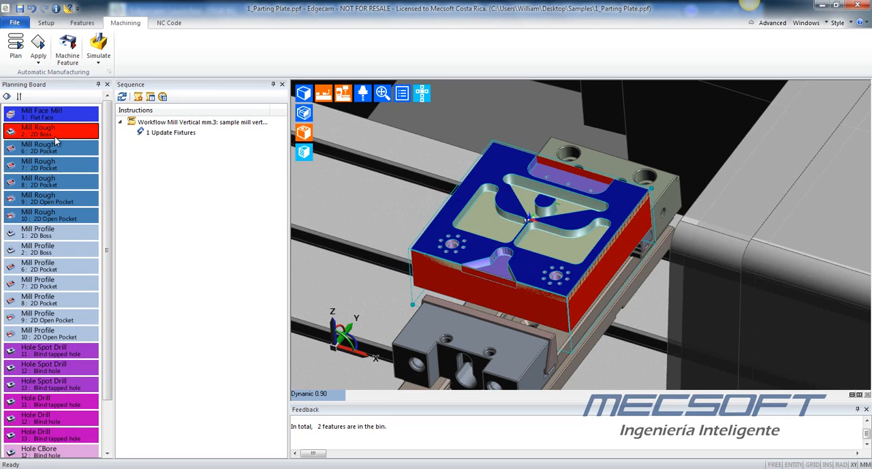
- Delete the planned Mill Profile operation of 2D Boss 1
{"action": "left_click", "coordinate": [55, 166]}
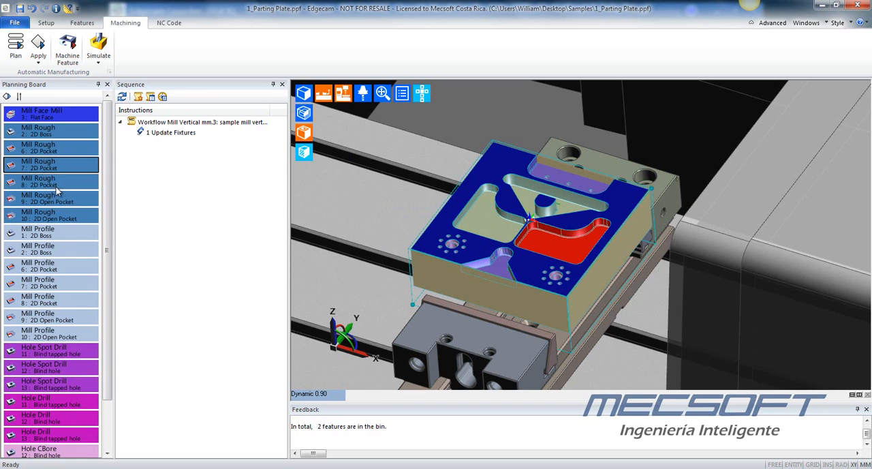
{"action": "left_click", "coordinate": [63, 236]}
{"action": "right_click", "coordinate": [64, 237]}
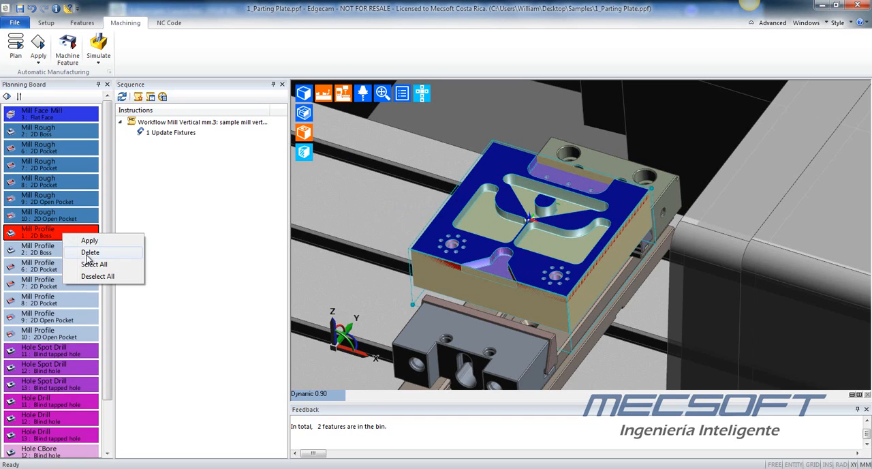
{"action": "left_click", "coordinate": [89, 252]}
{"action": "left_click", "coordinate": [443, 264]}
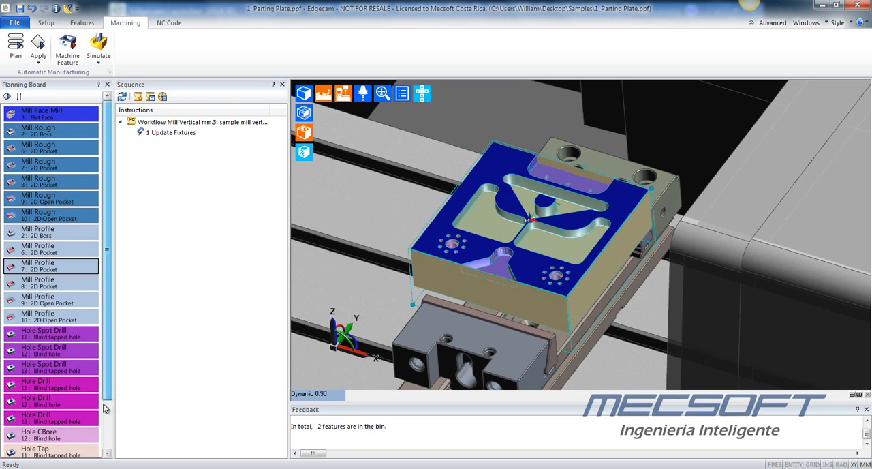
- Apply the machining strategies to all features on the planning board, accepting the preselected 10mm tool diameter for the 2D boss profile
{"action": "scroll", "coordinate": [48, 423], "scroll_direction": "down", "scroll_amount": 3}
{"action": "scroll", "coordinate": [60, 393], "scroll_direction": "up", "scroll_amount": 3}
{"action": "middle_click_drag", "start_coordinate": [550, 243], "coordinate": [520, 250]}
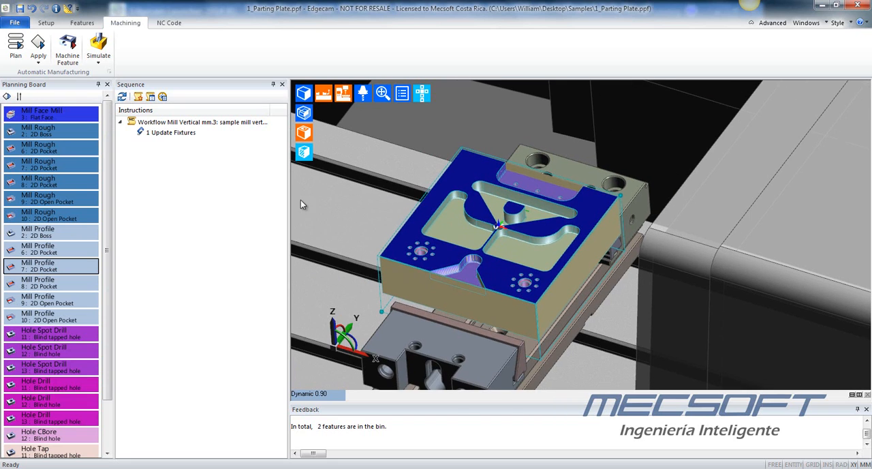
{"action": "middle_click_drag", "start_coordinate": [568, 208], "coordinate": [567, 227]}
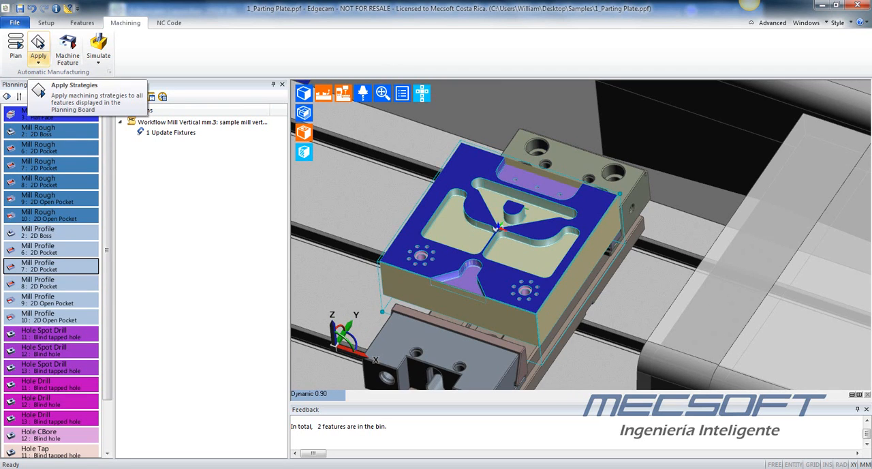
{"action": "left_click", "coordinate": [38, 42]}
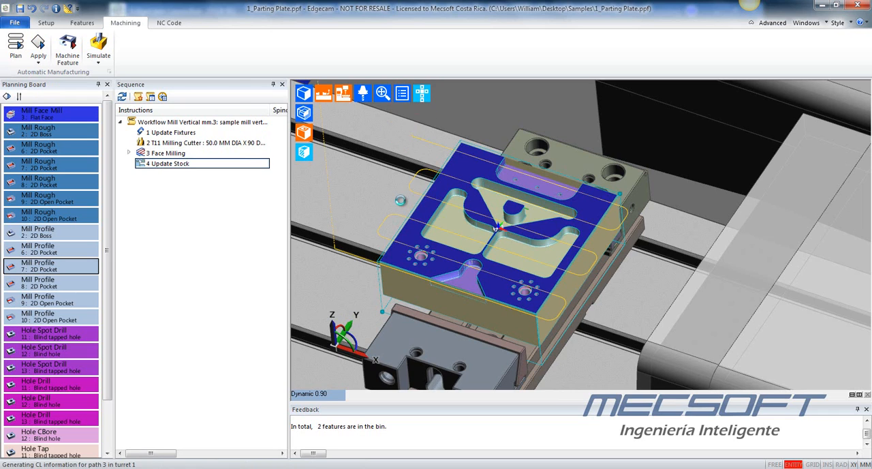
{"action": "key", "text": "Return"}
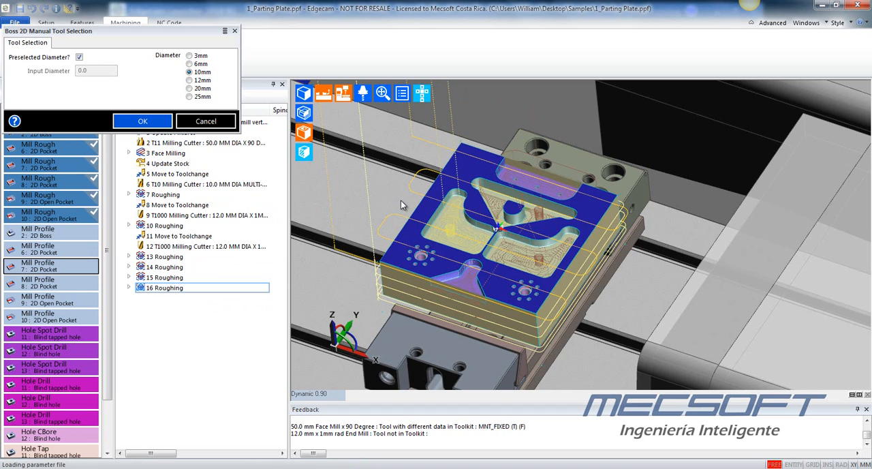
{"action": "left_click", "coordinate": [153, 126]}
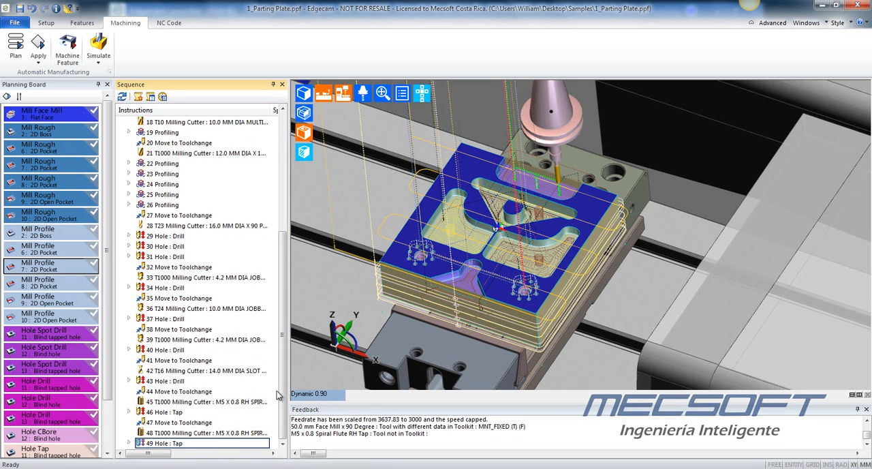
- Review the generated instruction sequence and examine the toolpaths in the plate's pockets up close
{"action": "left_click_drag", "start_coordinate": [283, 399], "coordinate": [312, 243]}
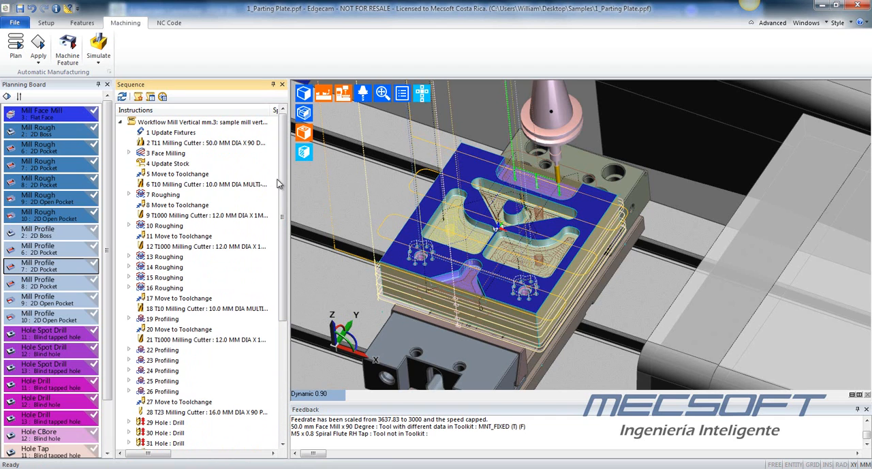
{"action": "left_click_drag", "start_coordinate": [284, 174], "coordinate": [287, 157]}
{"action": "middle_click_drag", "start_coordinate": [471, 178], "coordinate": [513, 273]}
{"action": "scroll", "coordinate": [511, 229], "scroll_direction": "up", "scroll_amount": 6}
{"action": "scroll", "coordinate": [514, 273], "scroll_direction": "down", "scroll_amount": 3}
{"action": "scroll", "coordinate": [565, 256], "scroll_direction": "up", "scroll_amount": 5}
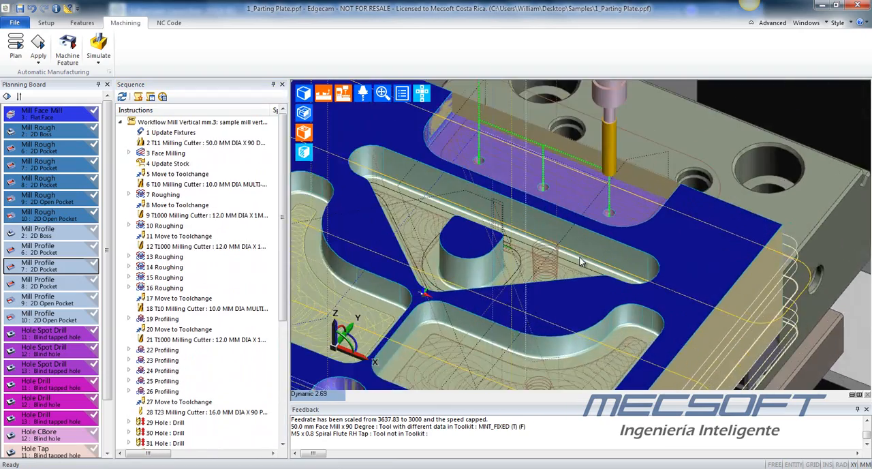
{"action": "scroll", "coordinate": [436, 251], "scroll_direction": "down", "scroll_amount": 2}
{"action": "middle_click_drag", "start_coordinate": [433, 240], "coordinate": [454, 217]}
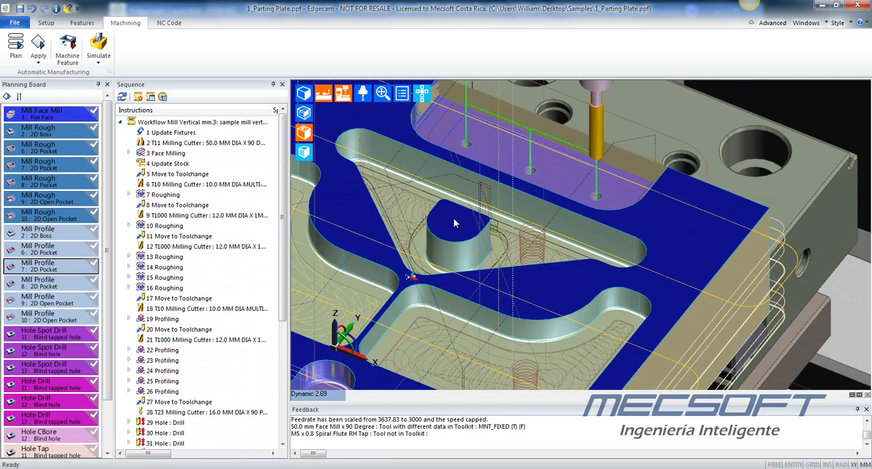
{"action": "scroll", "coordinate": [494, 218], "scroll_direction": "down", "scroll_amount": 3}
{"action": "scroll", "coordinate": [358, 245], "scroll_direction": "up", "scroll_amount": 6}
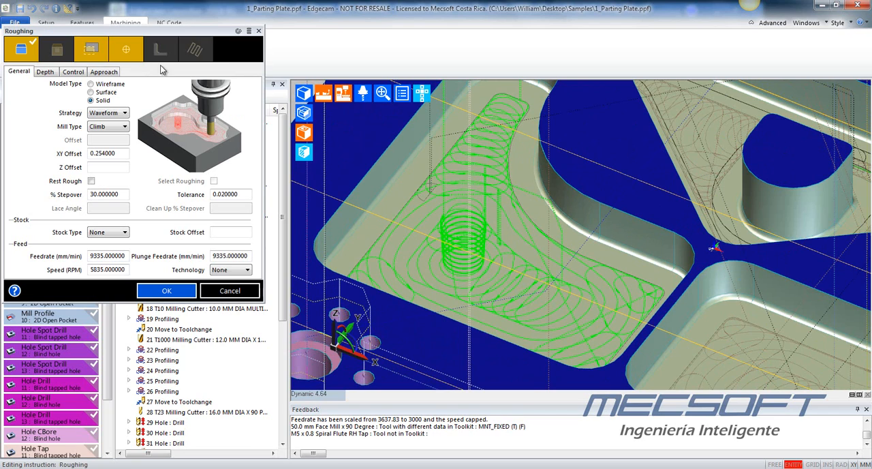
- Try the Concentric and Lace strategies for the 2D Pocket 6 roughing operation, and settle on Concentric
{"action": "left_click", "coordinate": [45, 72]}
{"action": "left_click", "coordinate": [20, 72]}
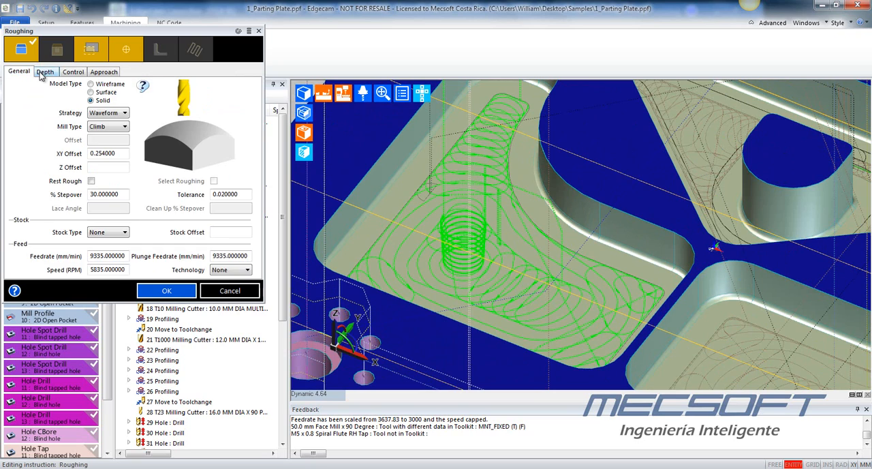
{"action": "left_click", "coordinate": [122, 153]}
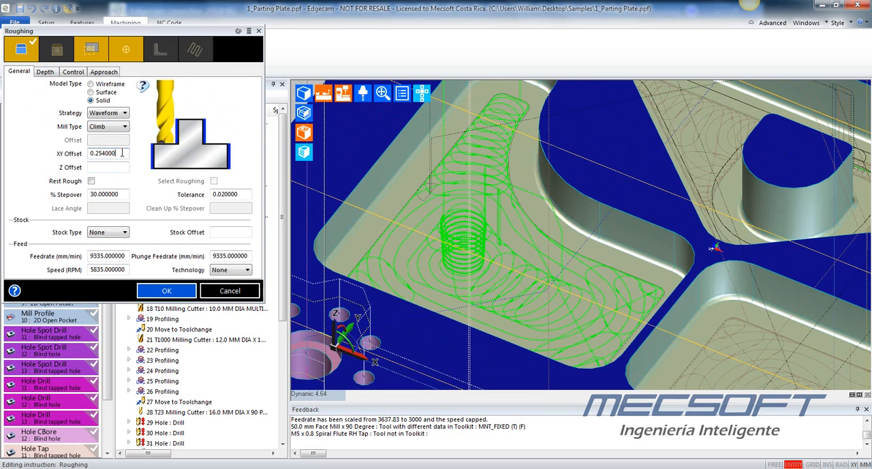
{"action": "left_click", "coordinate": [114, 195]}
{"action": "left_click", "coordinate": [107, 113]}
{"action": "left_click", "coordinate": [106, 123]}
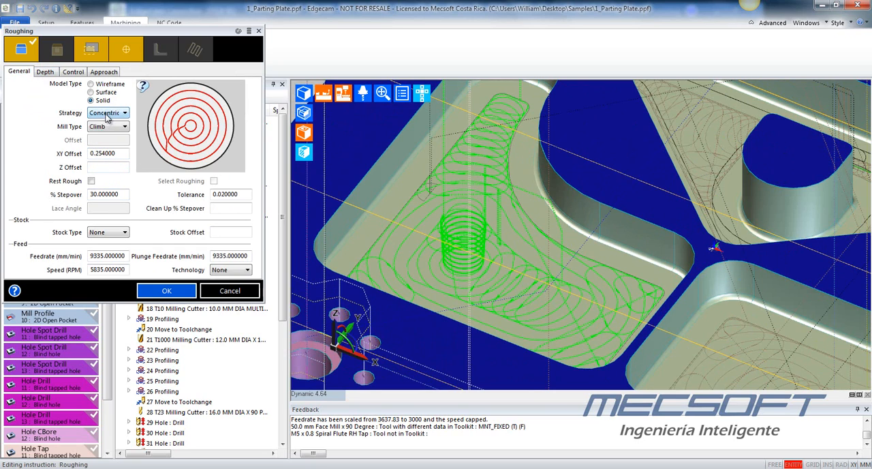
{"action": "left_click", "coordinate": [107, 130]}
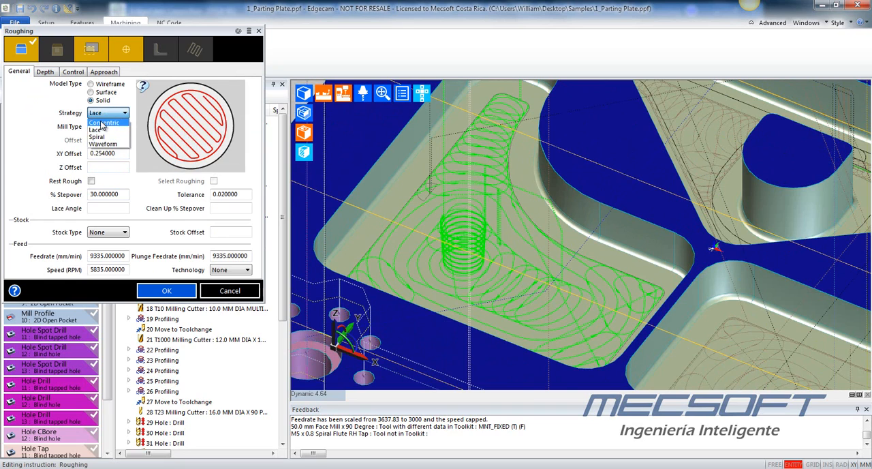
{"action": "left_click", "coordinate": [102, 123]}
- Check the cut increment in the depth settings of the 2D Pocket 6 roughing operation and accept the edited operation
{"action": "left_click", "coordinate": [45, 72]}
{"action": "left_click_drag", "start_coordinate": [121, 220], "coordinate": [59, 226]}
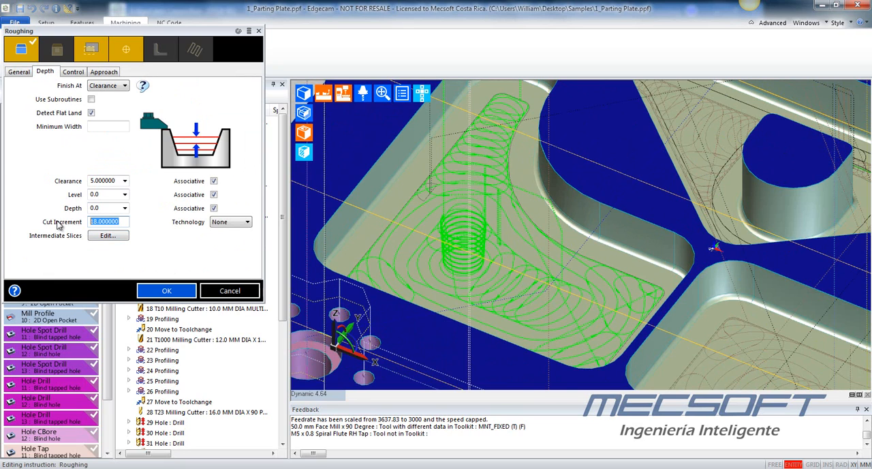
{"action": "left_click", "coordinate": [164, 291]}
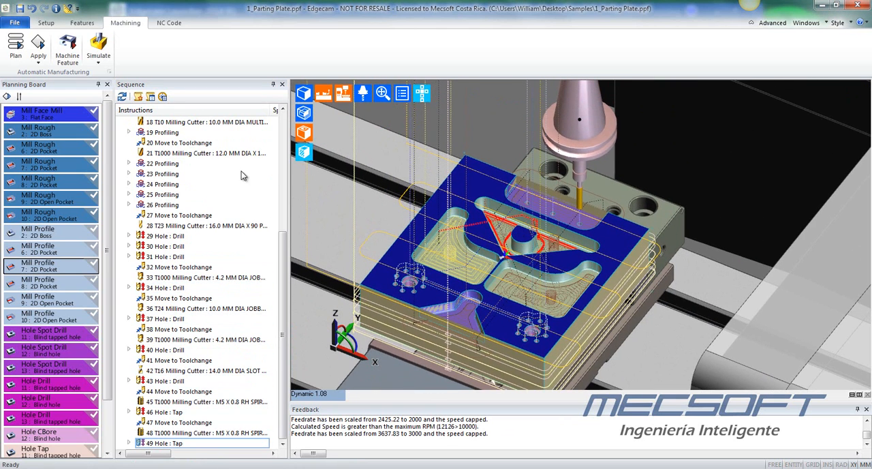
- Run the machine simulation of the full sequence and reduce its playback speed
{"action": "left_click", "coordinate": [103, 41]}
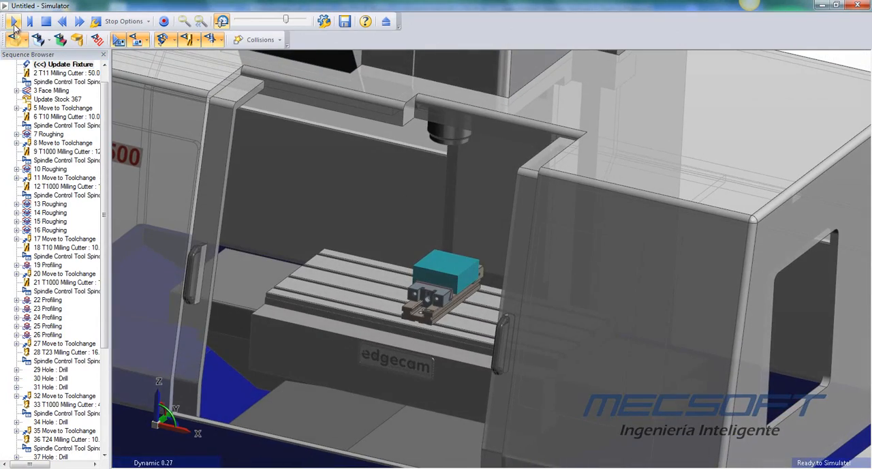
{"action": "left_click", "coordinate": [13, 22]}
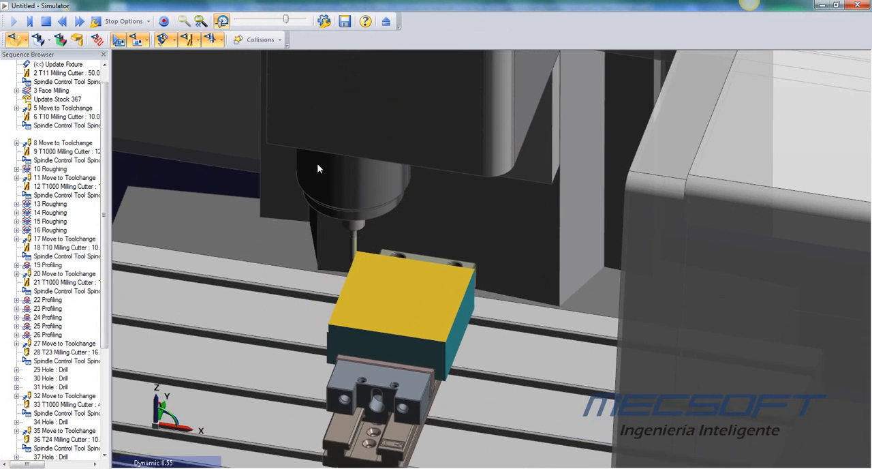
{"action": "left_click_drag", "start_coordinate": [287, 21], "coordinate": [283, 21]}
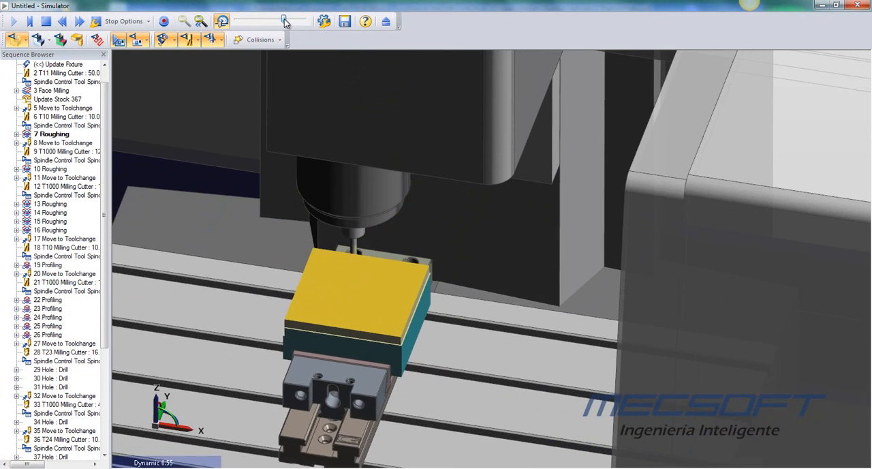
{"action": "left_click_drag", "start_coordinate": [284, 22], "coordinate": [281, 22]}
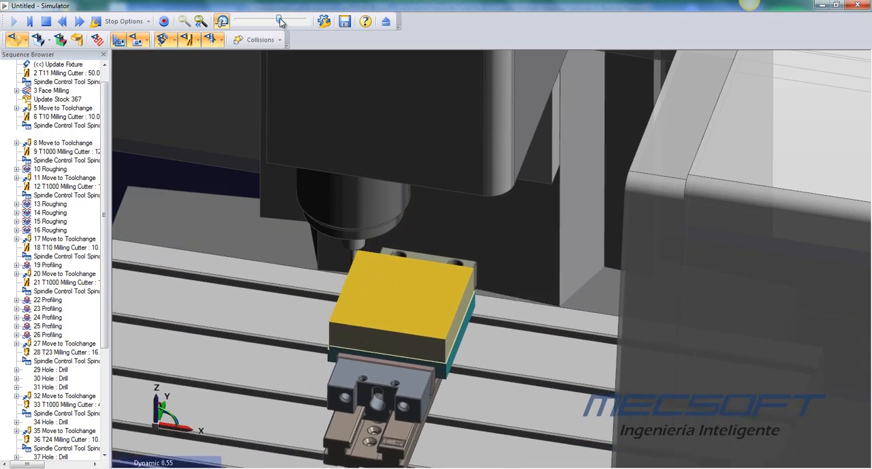
{"action": "left_click_drag", "start_coordinate": [280, 19], "coordinate": [276, 19]}
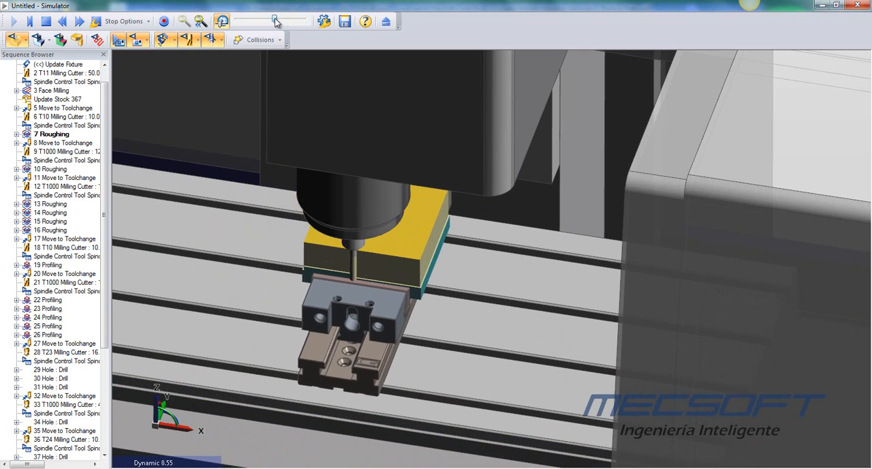
- Go through the instructions in the Sequence Browser and widen it to make the toolpath move details readable
{"action": "left_click_drag", "start_coordinate": [105, 148], "coordinate": [110, 113]}
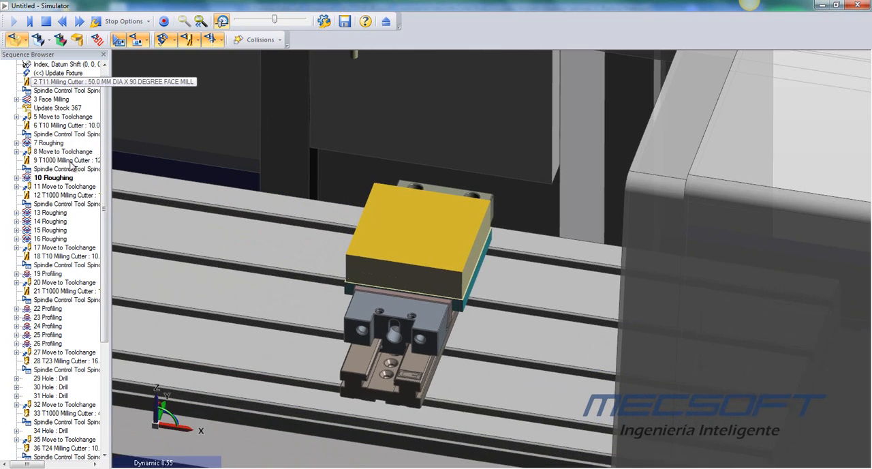
{"action": "left_click_drag", "start_coordinate": [111, 168], "coordinate": [133, 172]}
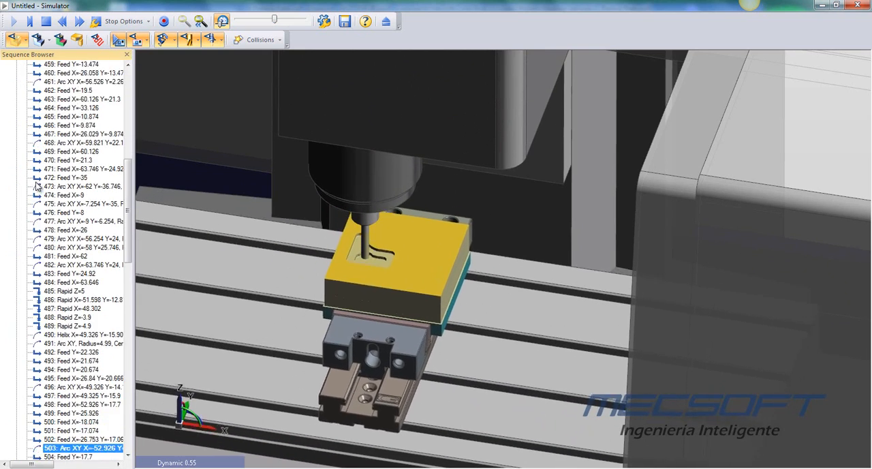
{"action": "left_click_drag", "start_coordinate": [135, 218], "coordinate": [175, 221]}
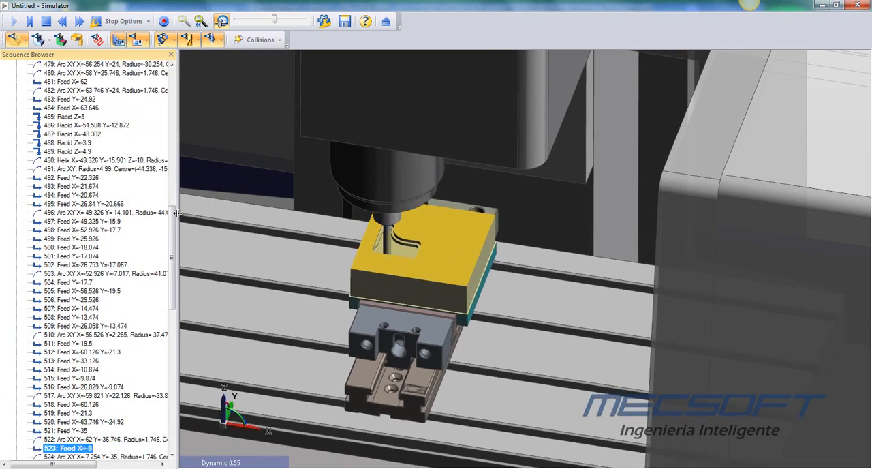
- Examine the simulated pocket roughing and profiling on the plate from close and wide views alongside the instruction list
{"action": "scroll", "coordinate": [286, 286], "scroll_direction": "down", "scroll_amount": 3}
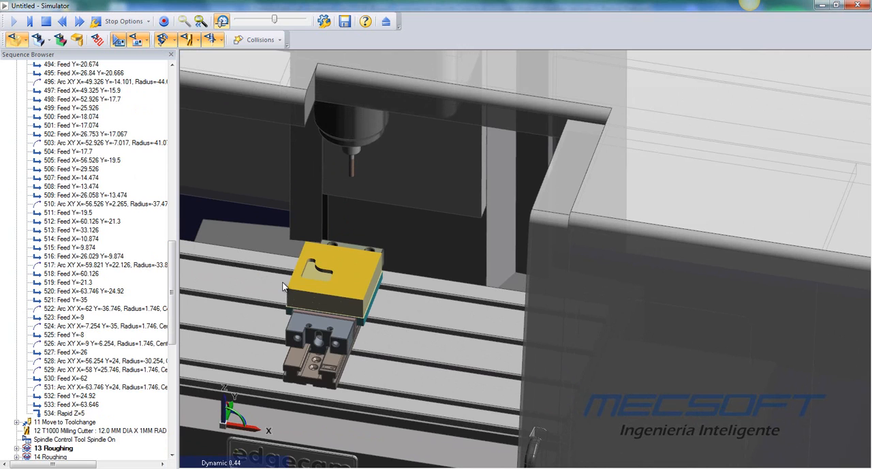
{"action": "scroll", "coordinate": [175, 321], "scroll_direction": "down", "scroll_amount": 9}
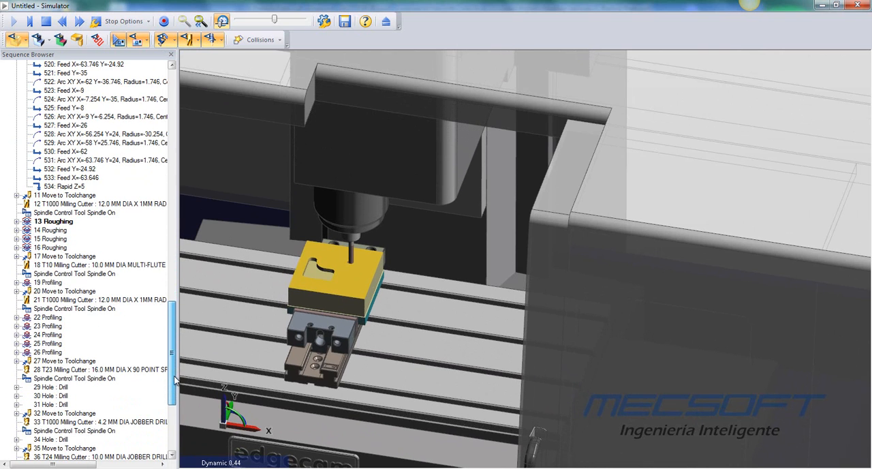
{"action": "scroll", "coordinate": [337, 262], "scroll_direction": "up", "scroll_amount": 2}
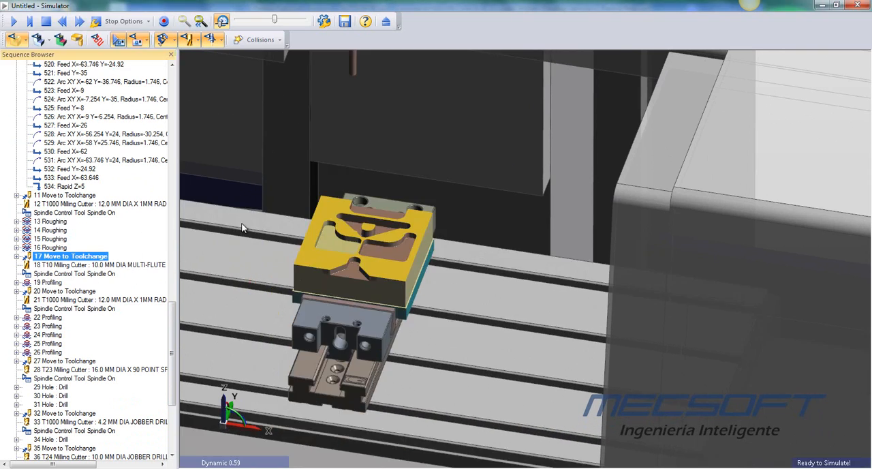
{"action": "scroll", "coordinate": [373, 293], "scroll_direction": "up", "scroll_amount": 3}
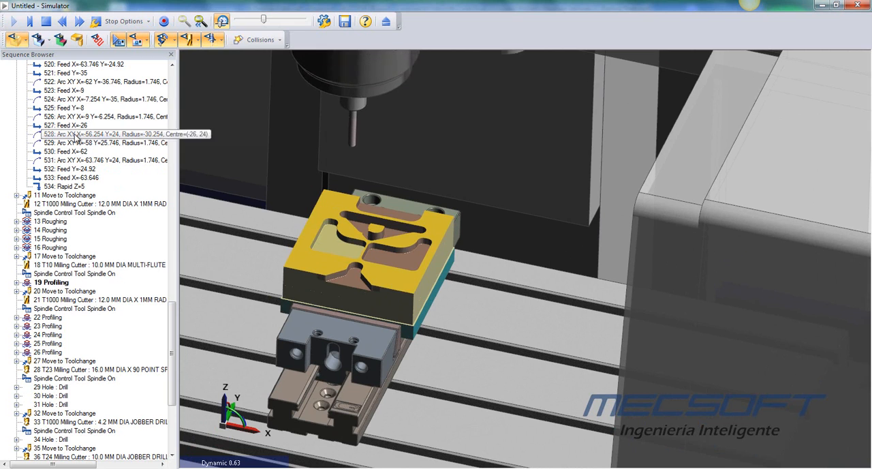
{"action": "scroll", "coordinate": [439, 261], "scroll_direction": "up", "scroll_amount": 2}
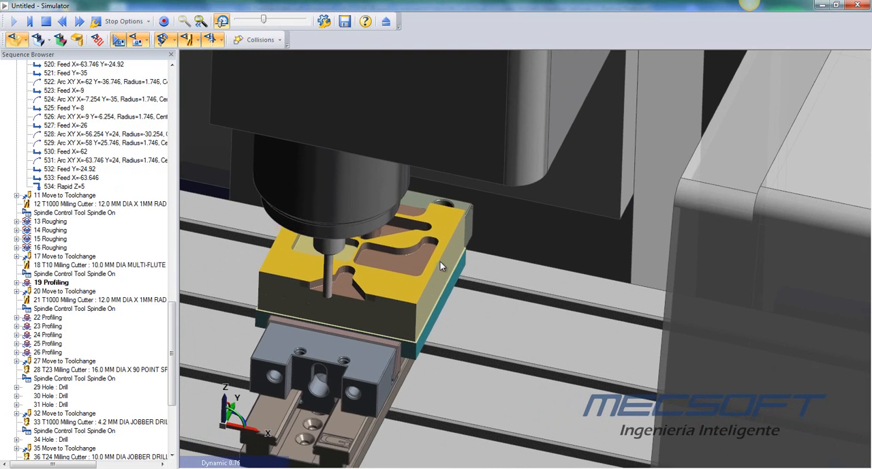
{"action": "scroll", "coordinate": [441, 262], "scroll_direction": "down", "scroll_amount": 2}
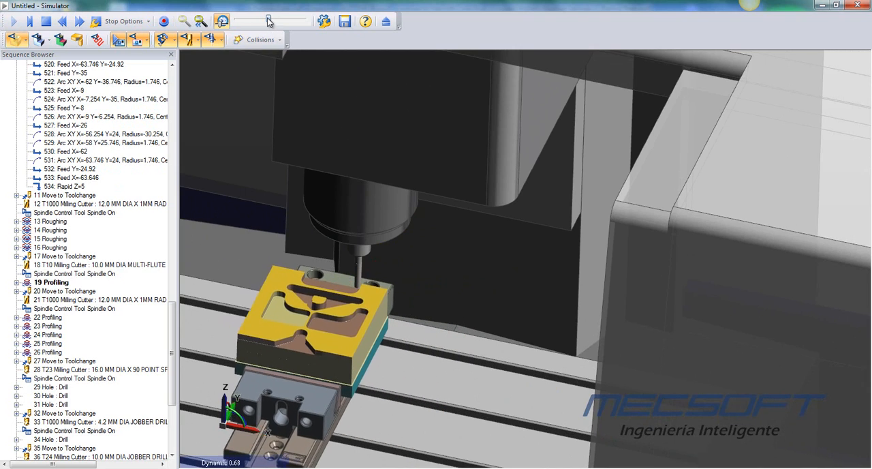
{"action": "middle_click_drag", "start_coordinate": [483, 231], "coordinate": [496, 216]}
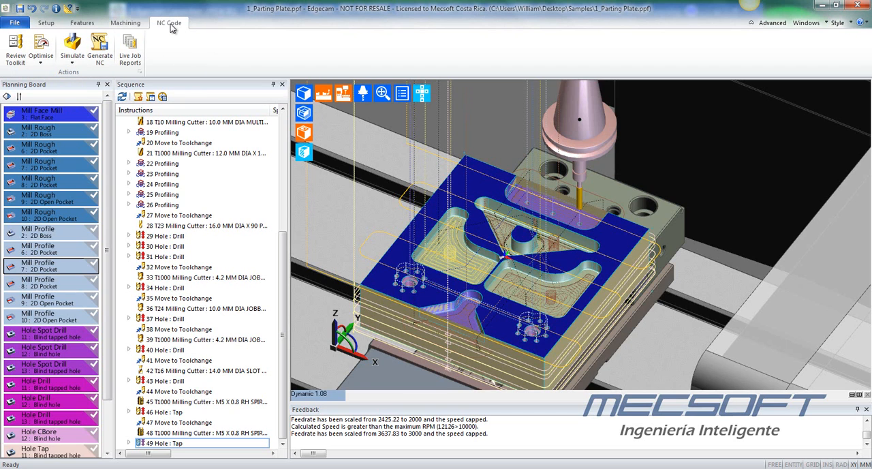
- Generate the NC code for the parting plate, removing the unused tools from the Workflow Mill Vertical mm.3 job and updating the existing kit
{"action": "scroll", "coordinate": [443, 197], "scroll_direction": "down", "scroll_amount": 4}
{"action": "middle_click_drag", "start_coordinate": [476, 199], "coordinate": [493, 211]}
{"action": "scroll", "coordinate": [492, 212], "scroll_direction": "up", "scroll_amount": 4}
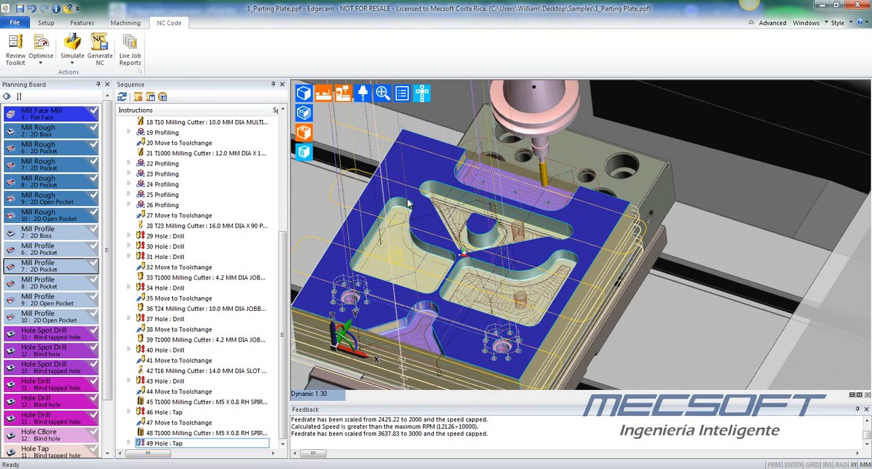
{"action": "left_click", "coordinate": [100, 48]}
{"action": "left_click", "coordinate": [141, 157]}
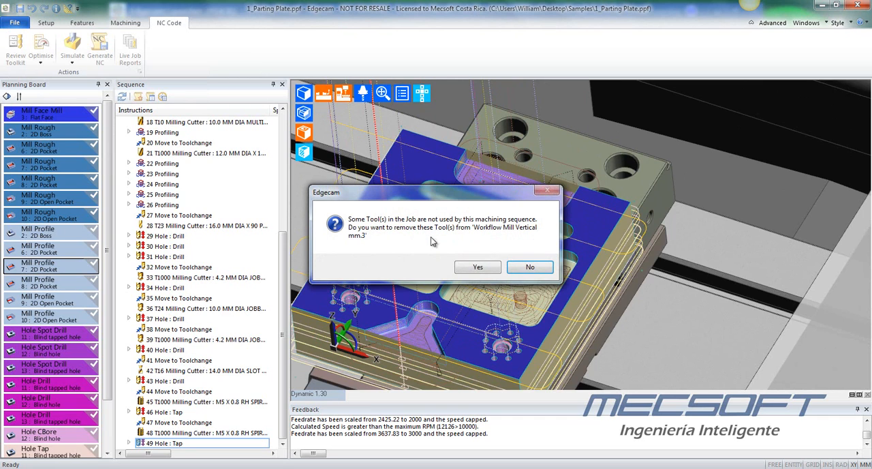
{"action": "left_click", "coordinate": [481, 267]}
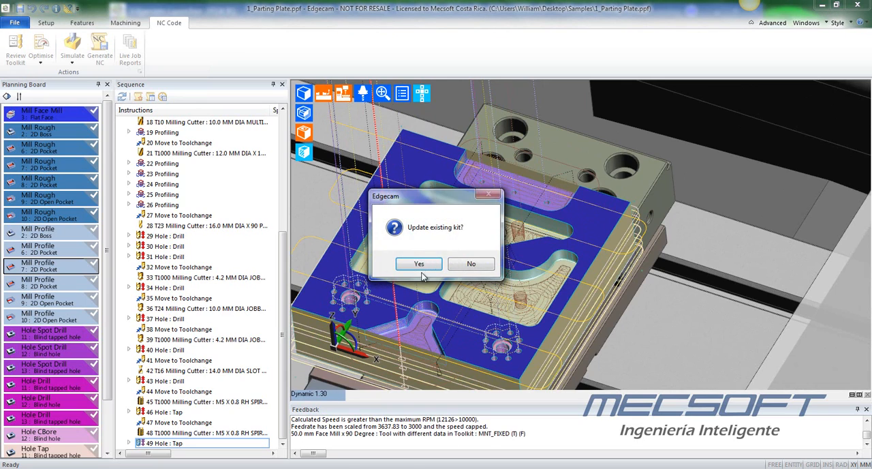
{"action": "left_click", "coordinate": [427, 265]}
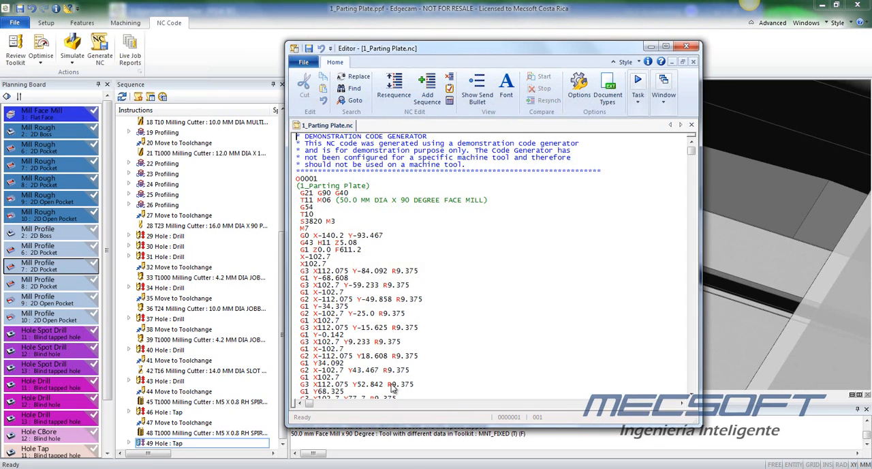
- Review the generated 1_Parting Plate.nc program in the maximized editor and close the editor
{"action": "scroll", "coordinate": [487, 249], "scroll_direction": "down", "scroll_amount": 15}
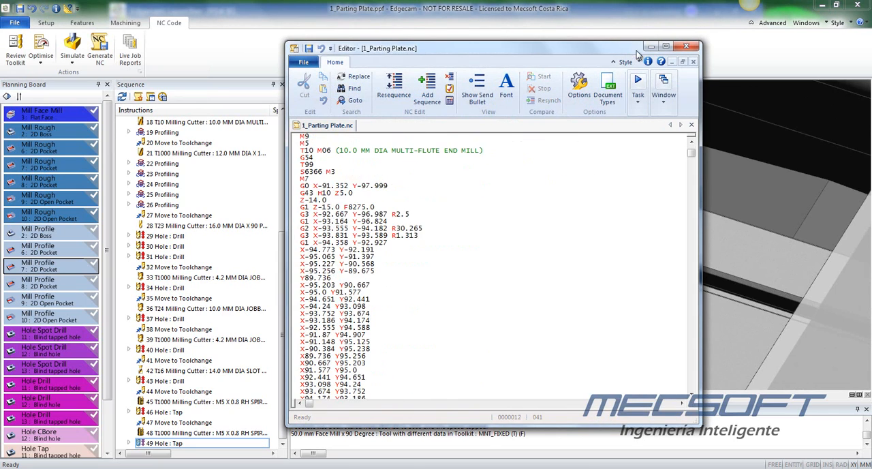
{"action": "left_click", "coordinate": [667, 47]}
{"action": "left_click_drag", "start_coordinate": [862, 123], "coordinate": [864, 101]}
{"action": "left_click", "coordinate": [858, 4]}
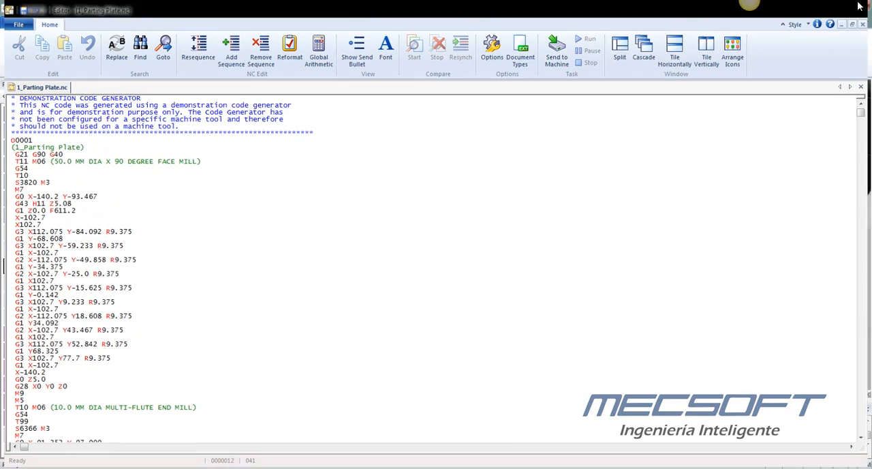